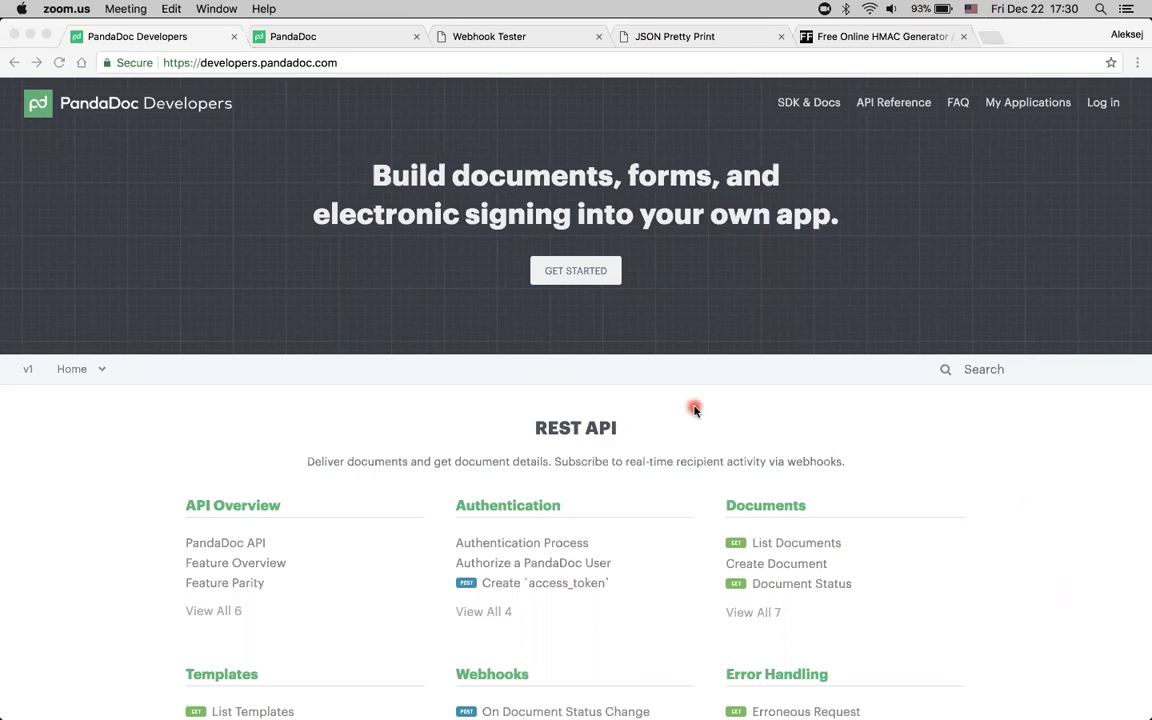
# Scroll the PandaDoc Developers webhook docs to find the On Document Status Change entry
pyautogui.click(220, 62)
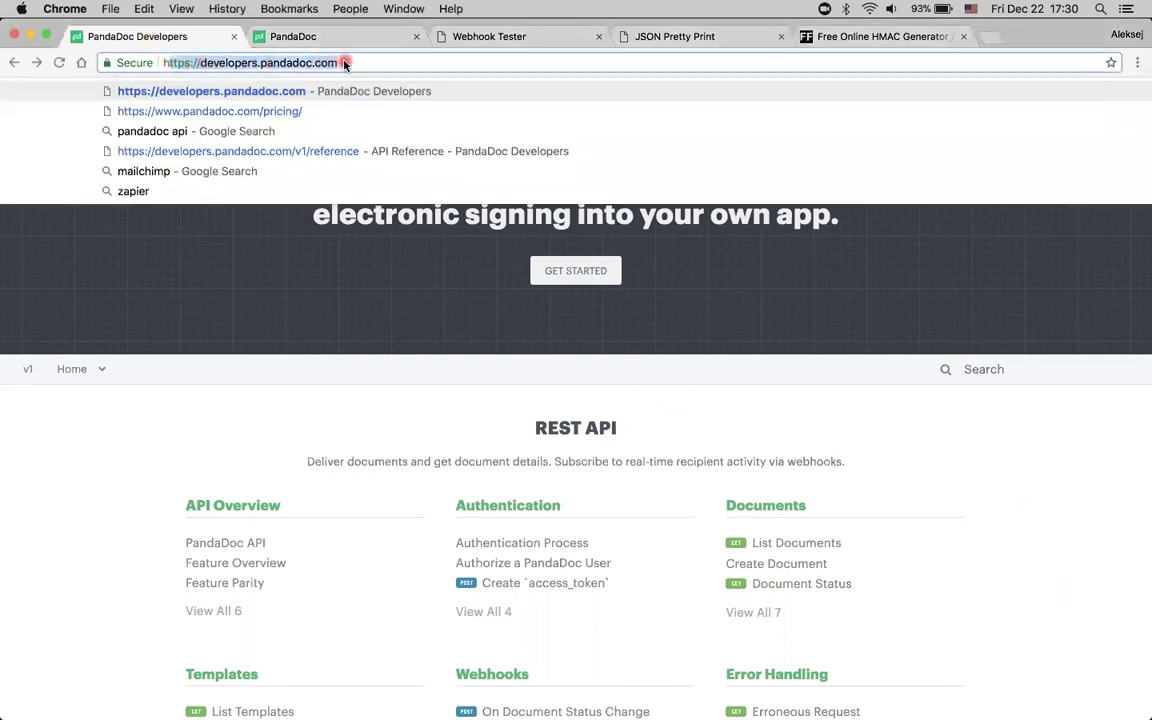
pyautogui.click(285, 286)
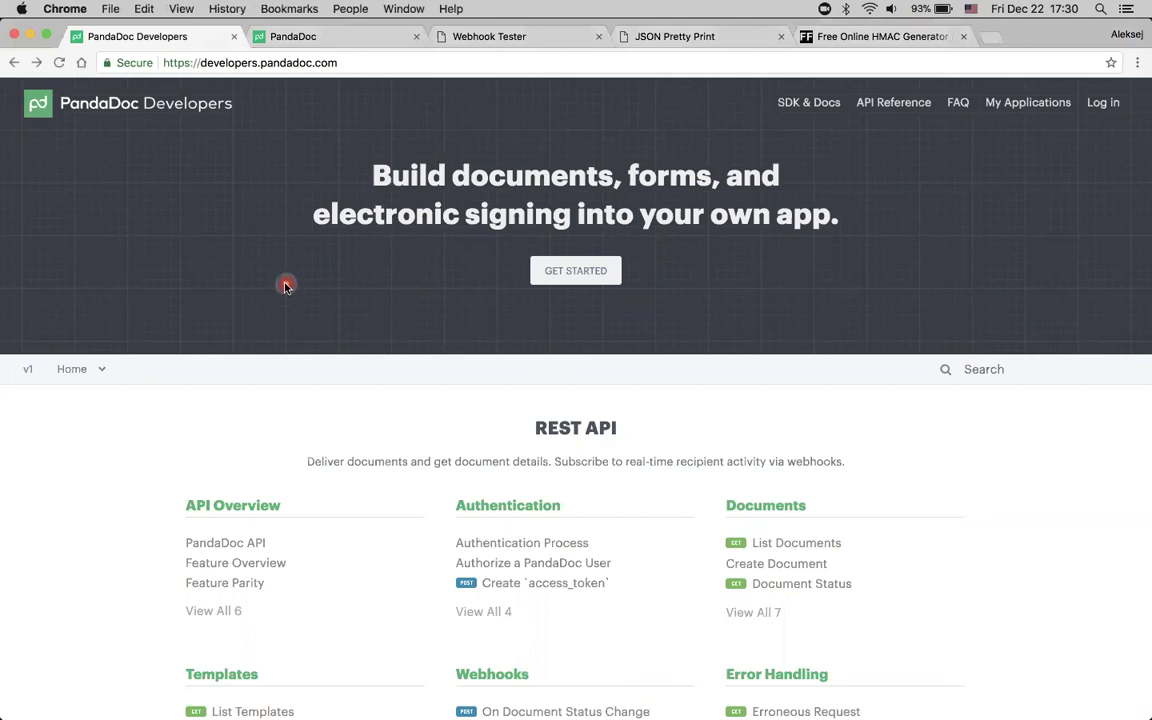
pyautogui.scroll(-3, 285, 286)
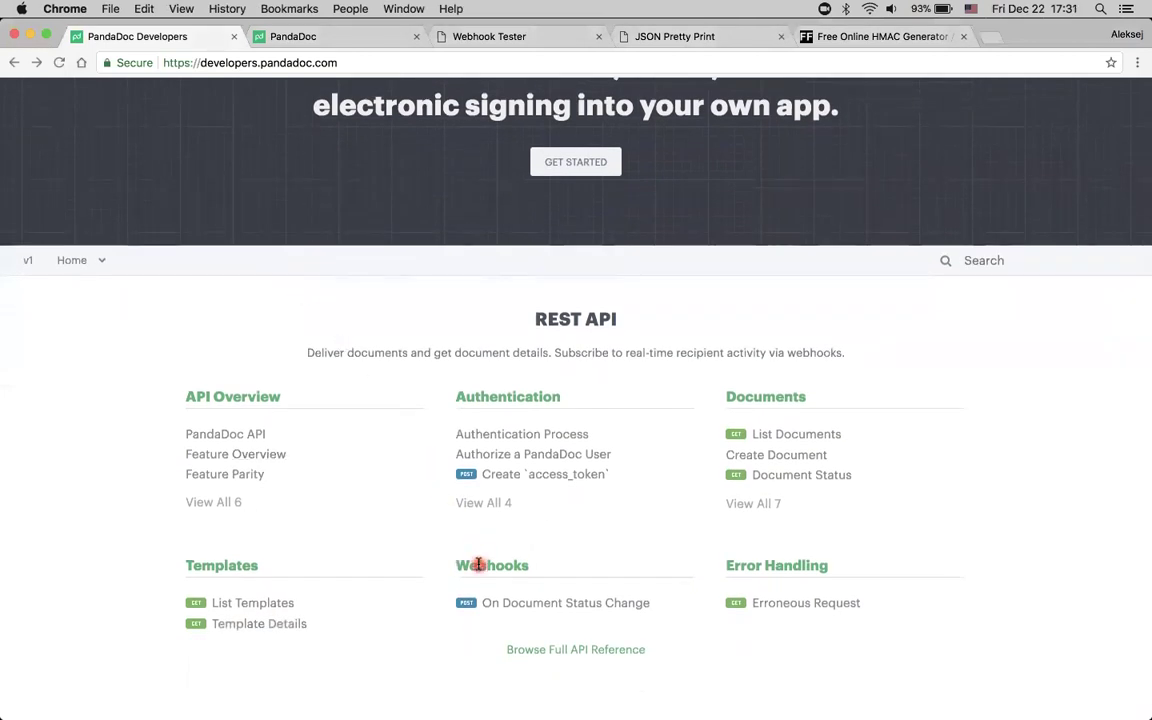
pyautogui.moveTo(457, 565); pyautogui.dragTo(530, 565)
pyautogui.scroll(-2, 550, 560)
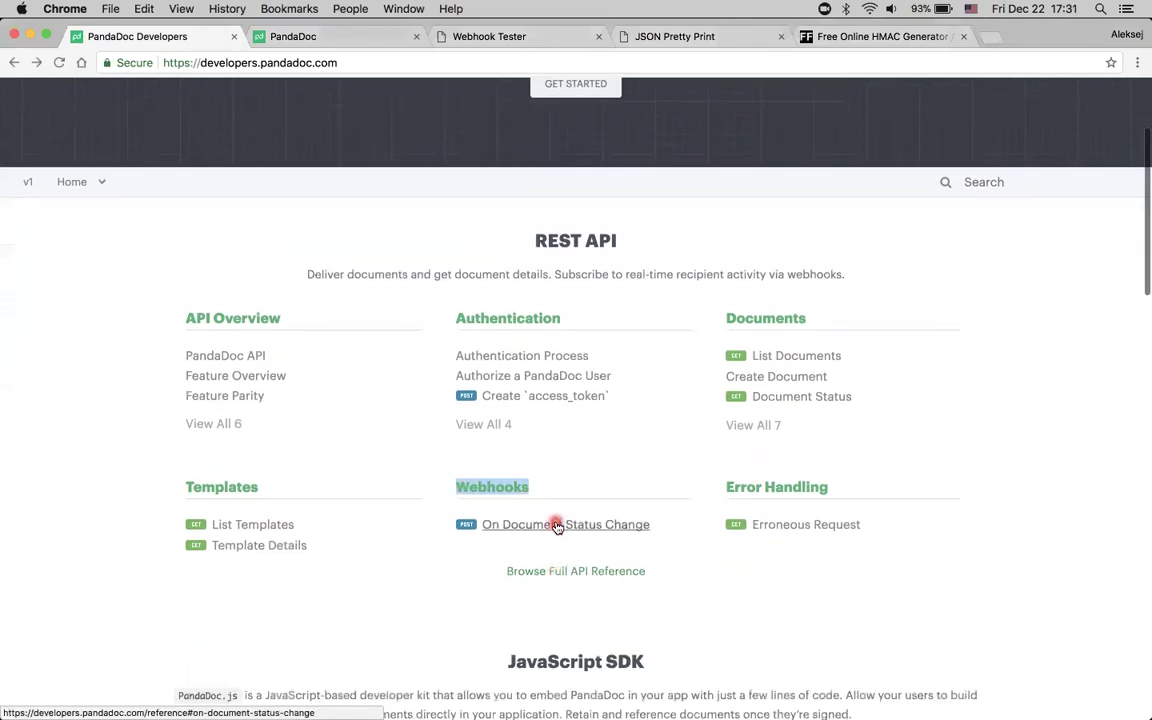
# Read the On Document Status Change reference's JSON body and parameters, then return to the dashboard
pyautogui.click(557, 525)
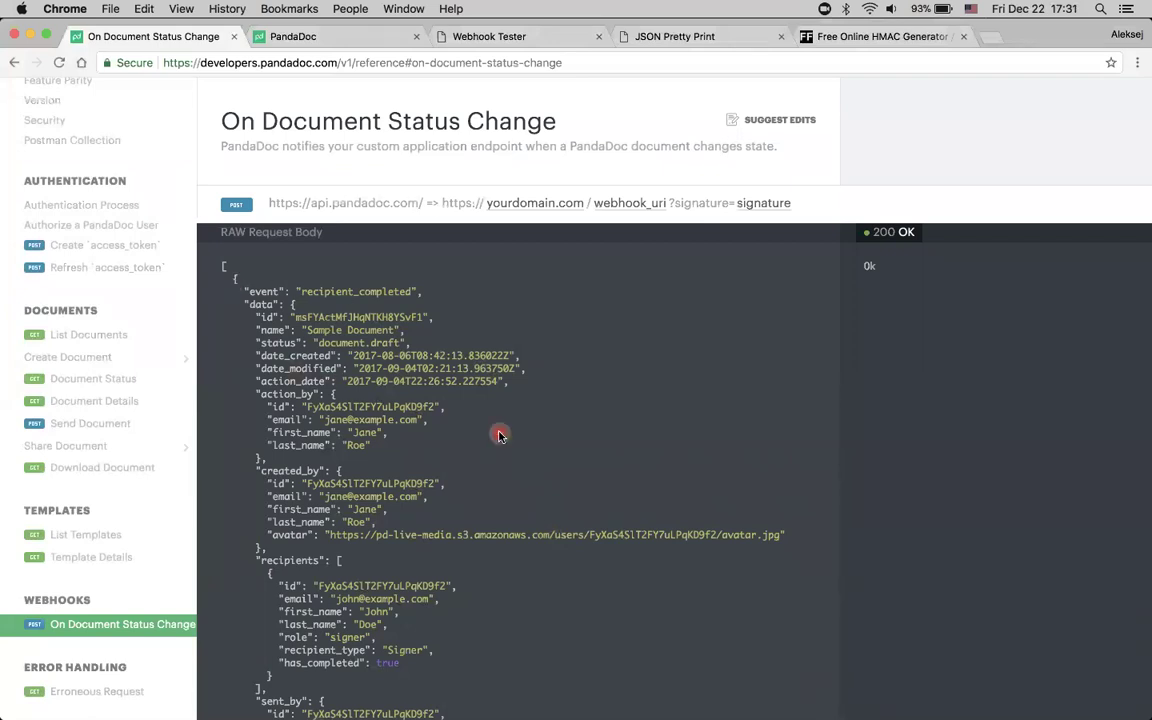
pyautogui.scroll(-15, 500, 436)
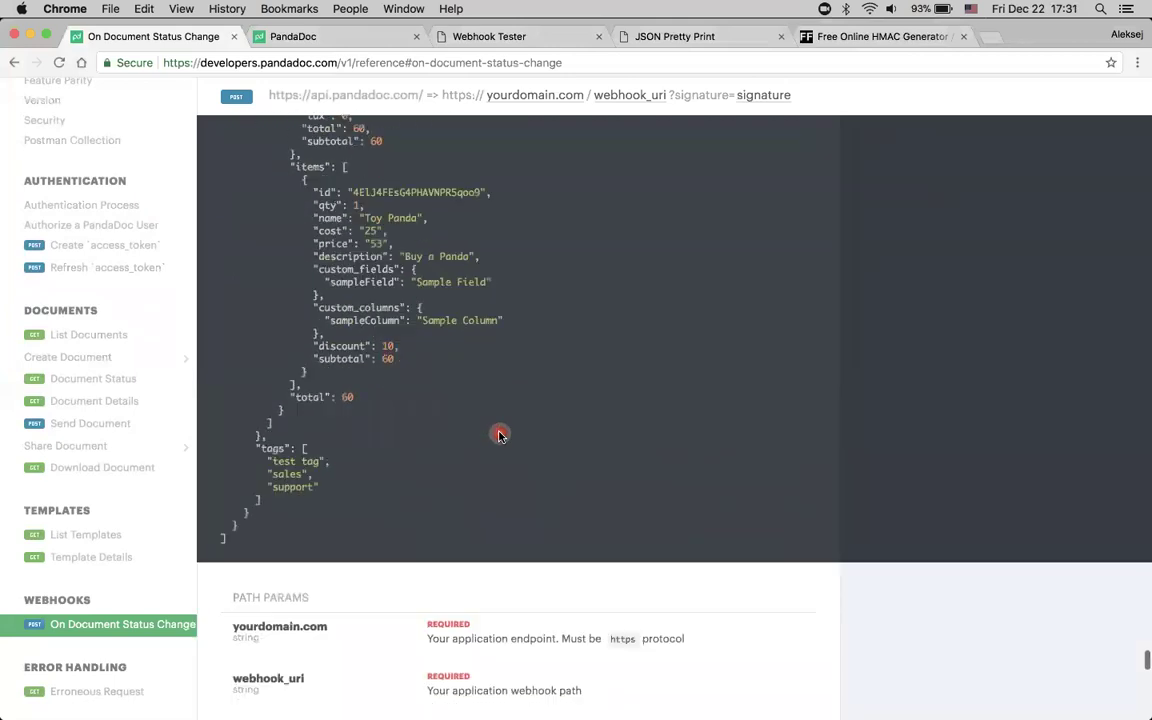
pyautogui.scroll(-8, 500, 436)
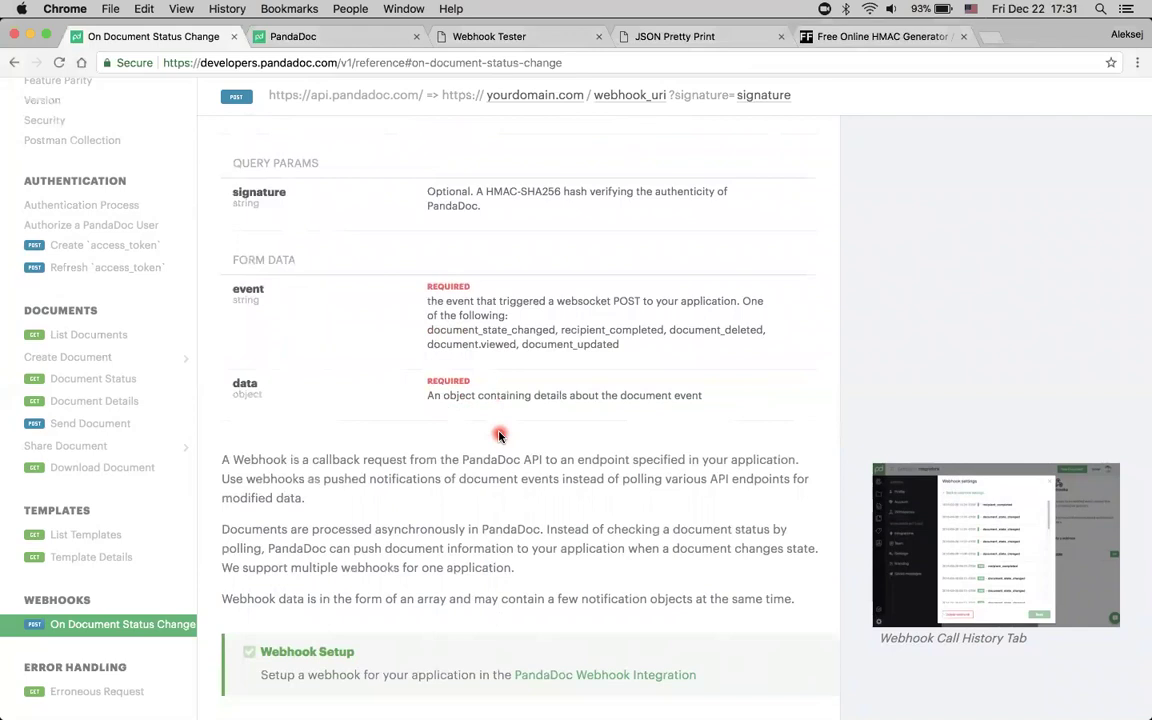
pyautogui.click(312, 38)
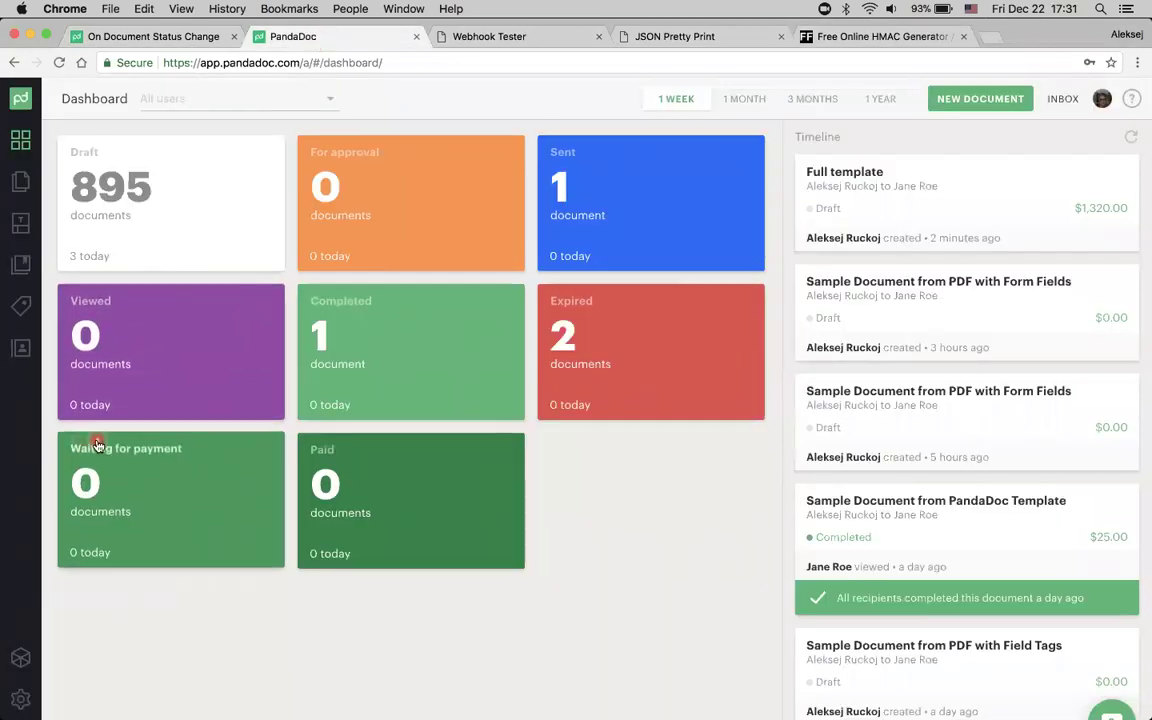
# Open Webhooks under Settings > Integrations and start creating a new webhook
pyautogui.click(24, 700)
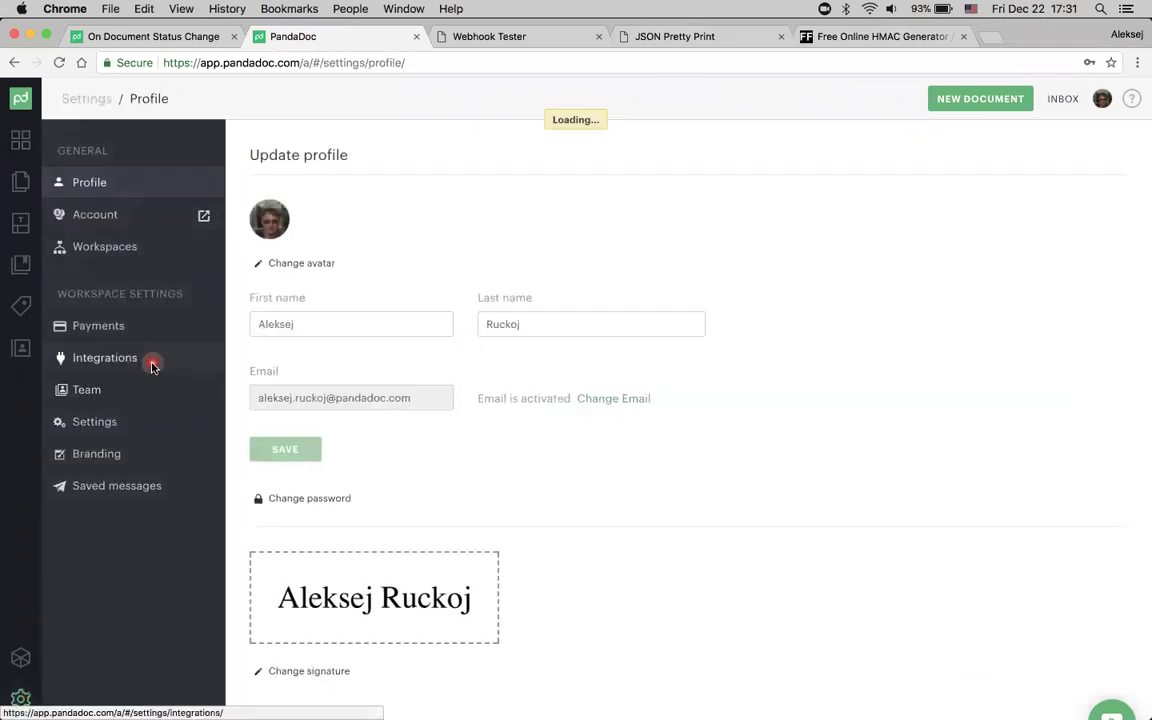
pyautogui.click(150, 364)
pyautogui.scroll(-10, 805, 355)
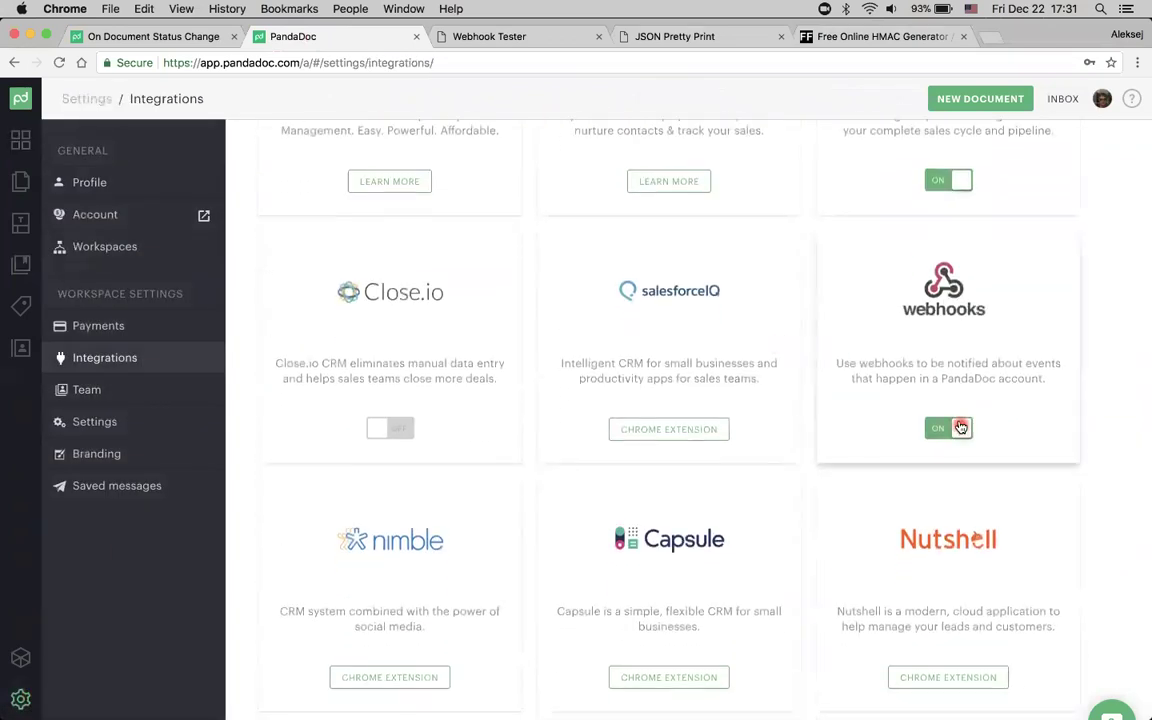
pyautogui.click(947, 303)
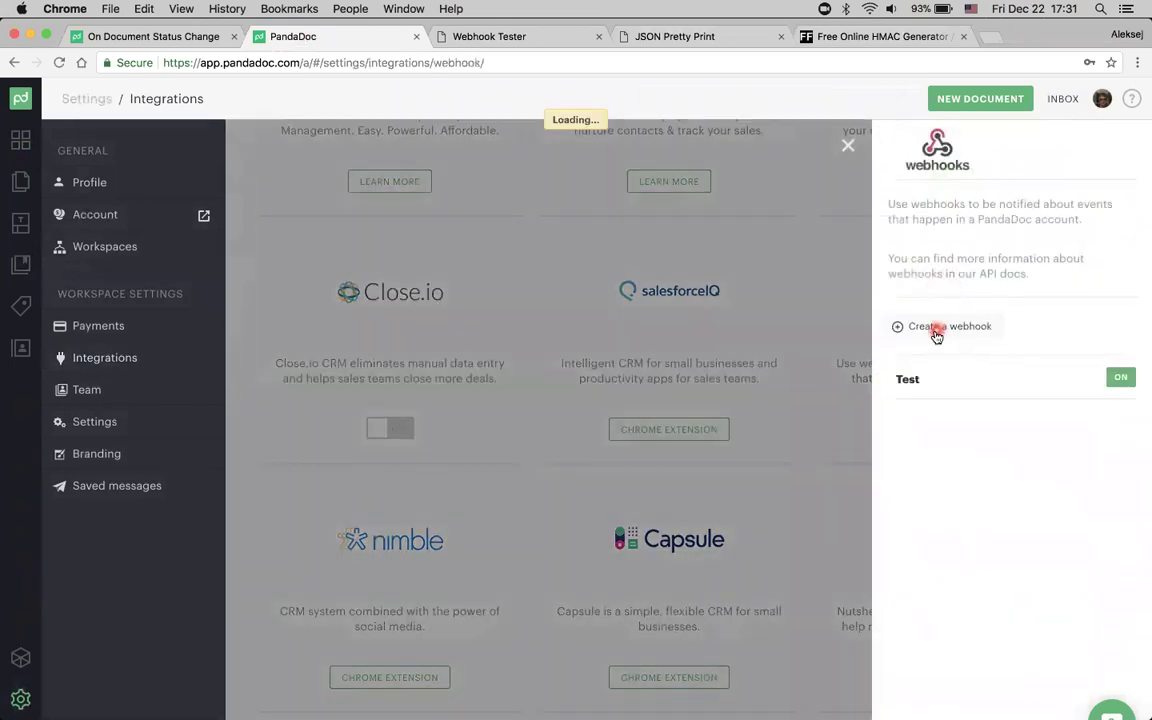
pyautogui.click(935, 329)
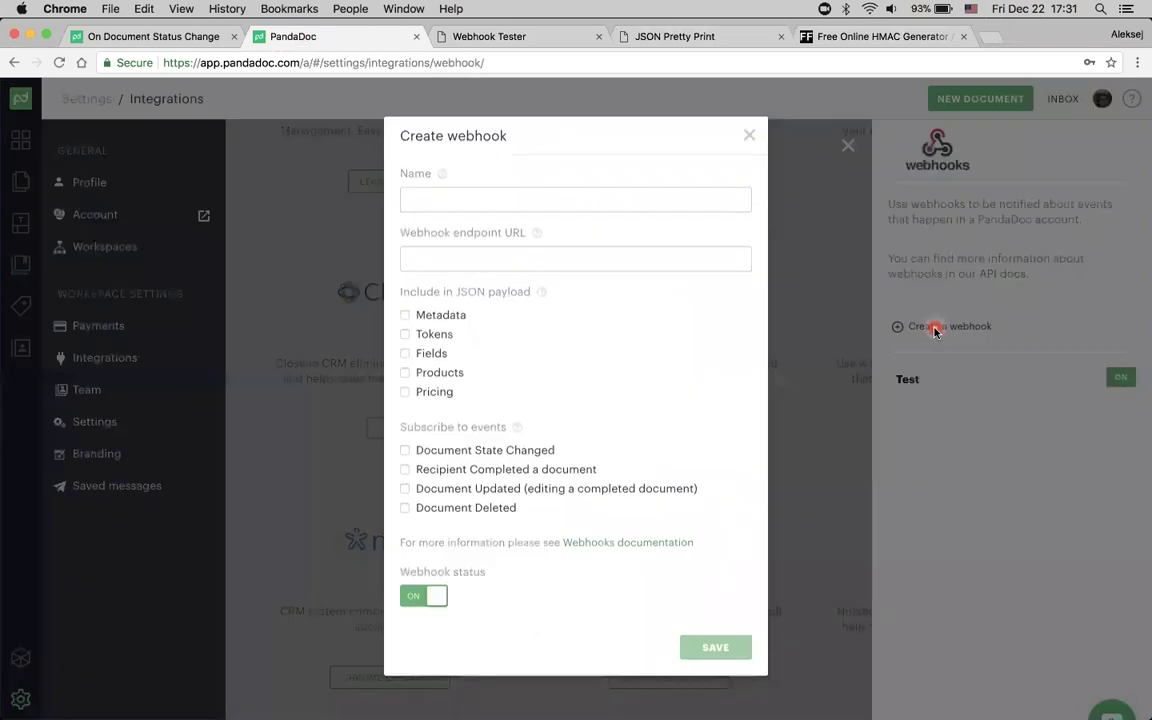
# Name the new webhook 'Test' and bring up the Webhook Tester page
pyautogui.click(542, 204)
pyautogui.write('Test')
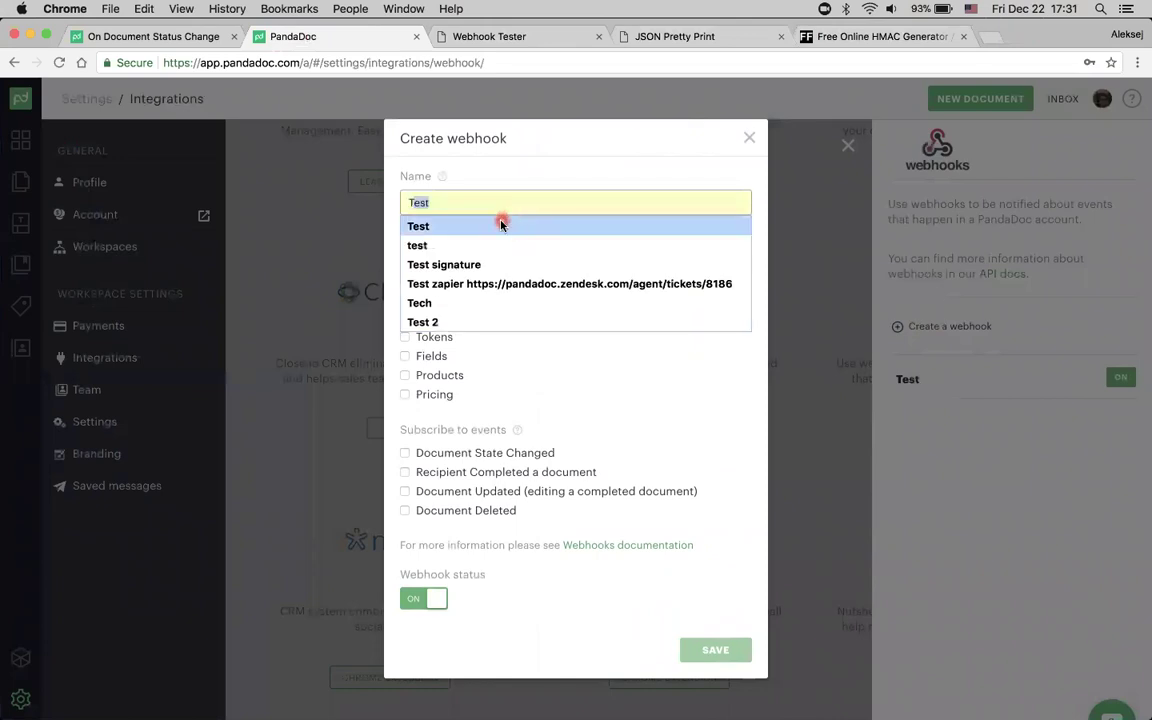
pyautogui.click(503, 223)
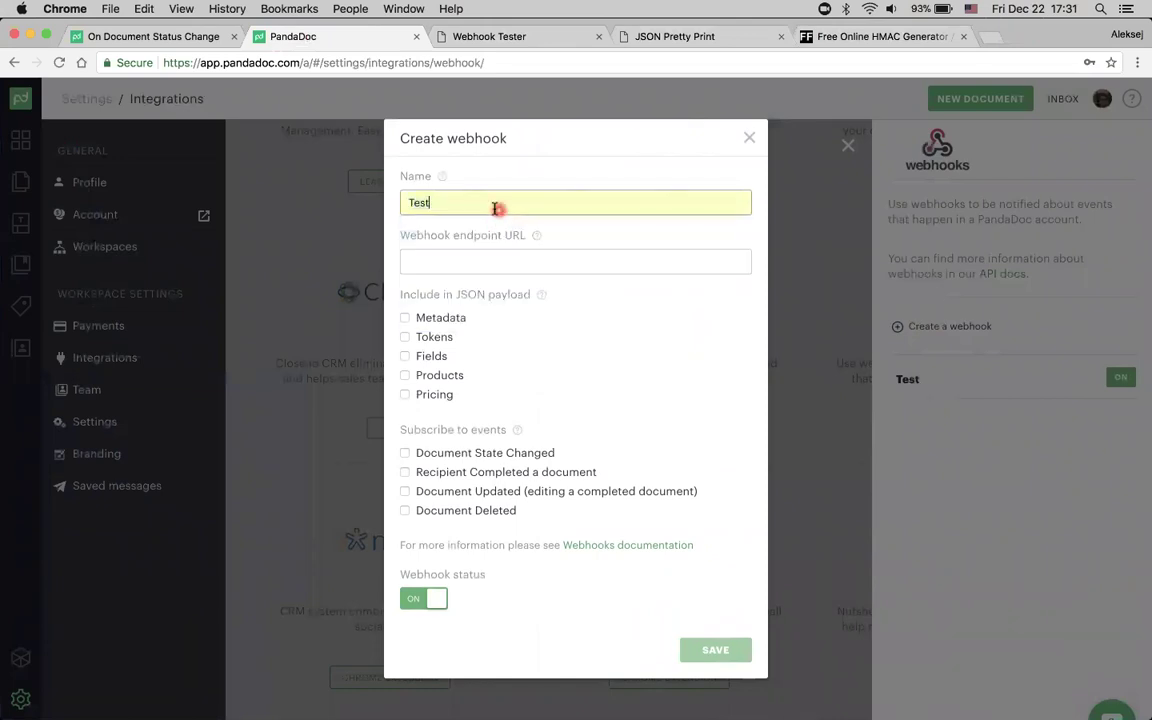
pyautogui.click(427, 256)
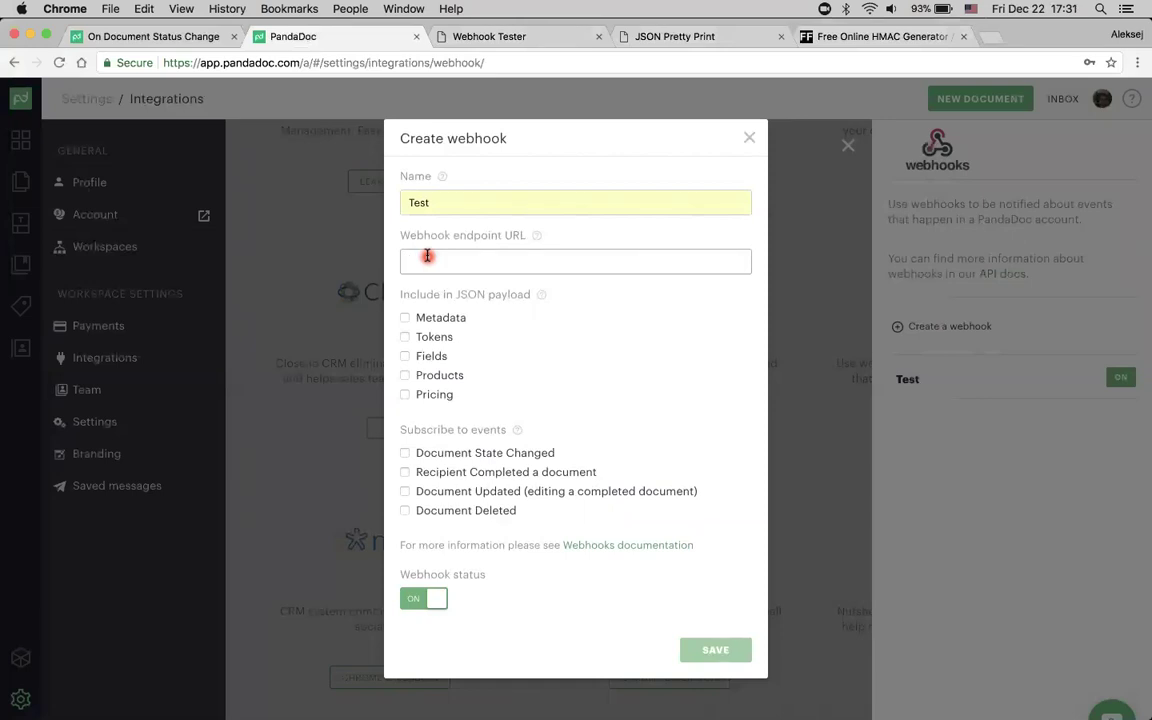
pyautogui.click(425, 36)
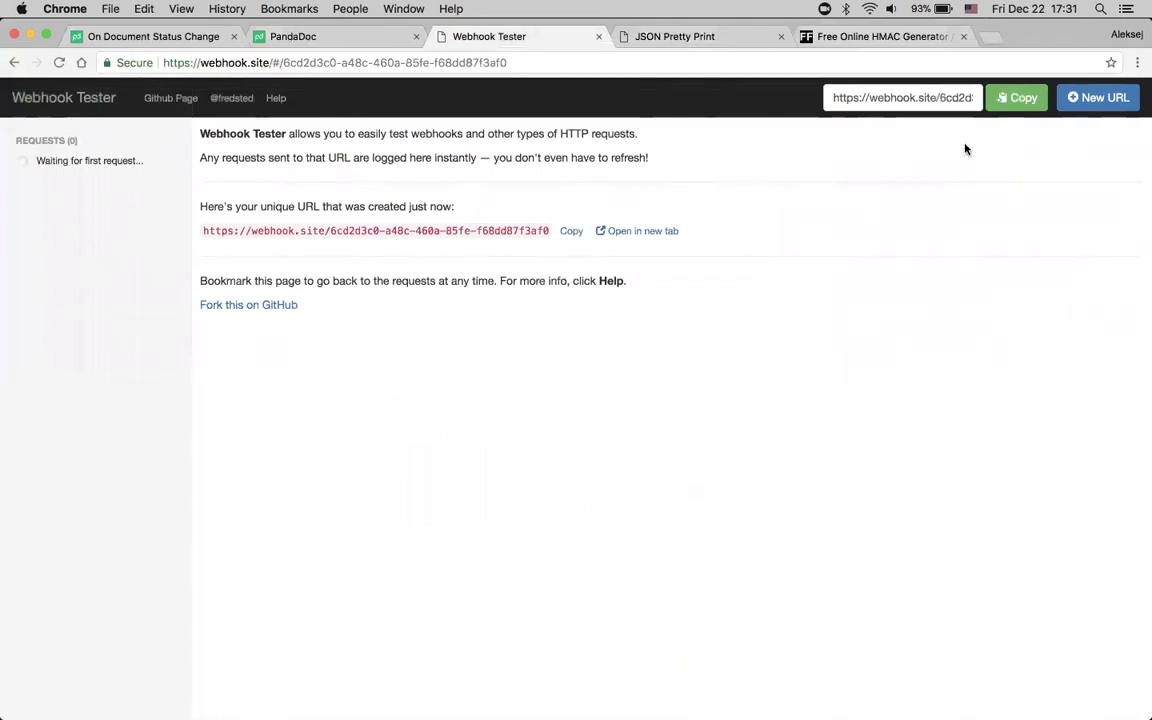
# Copy the unique webhook.site URL and go back to PandaDoc's endpoint URL field
pyautogui.click(1017, 104)
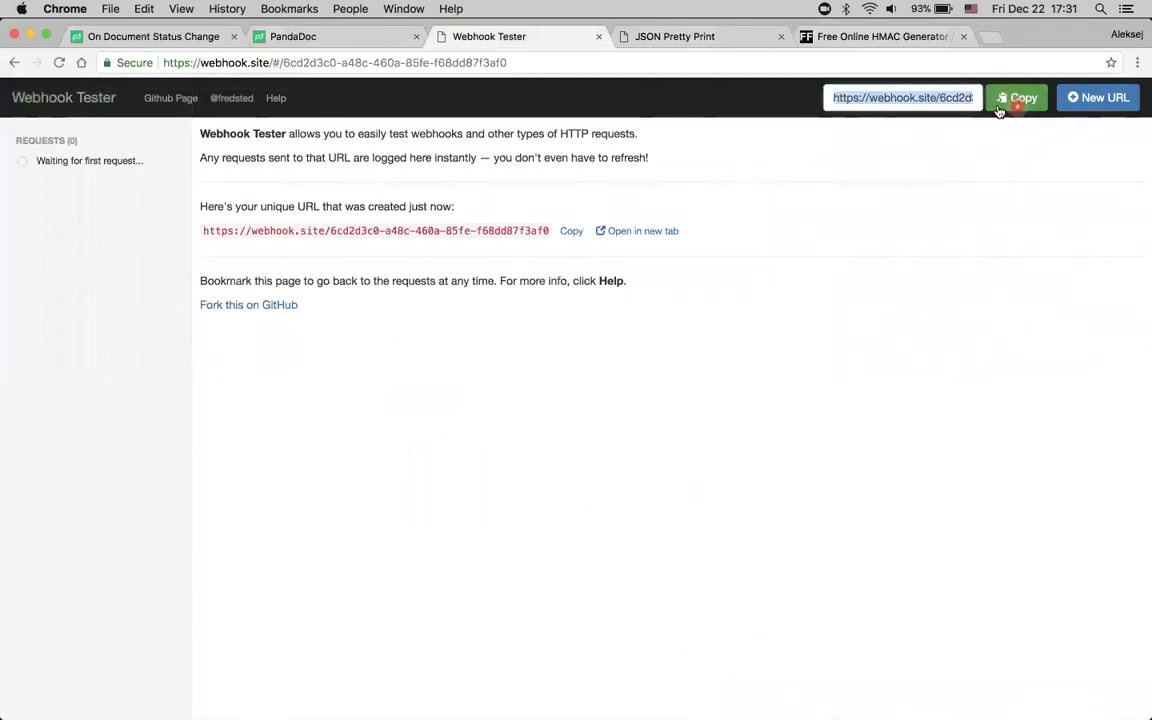
pyautogui.click(394, 38)
pyautogui.click(465, 260)
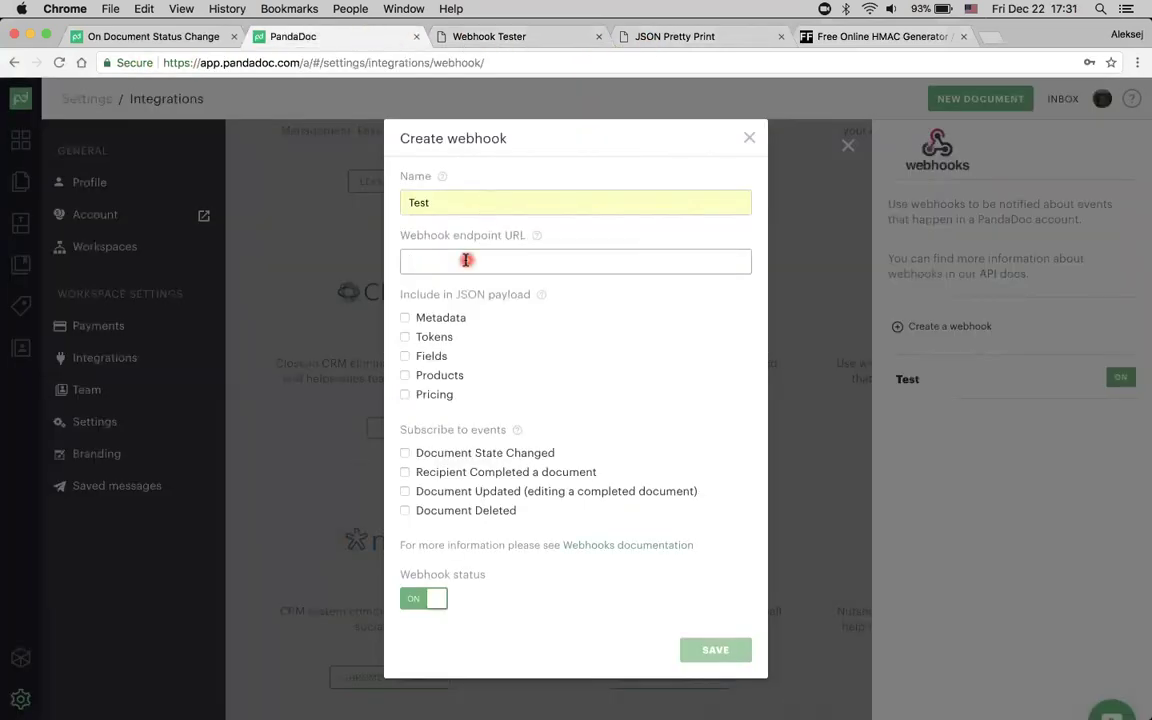
# Paste the webhook.site URL as endpoint and include Metadata, Tokens, Fields, Products and Pricing
pyautogui.press('cmd+v')
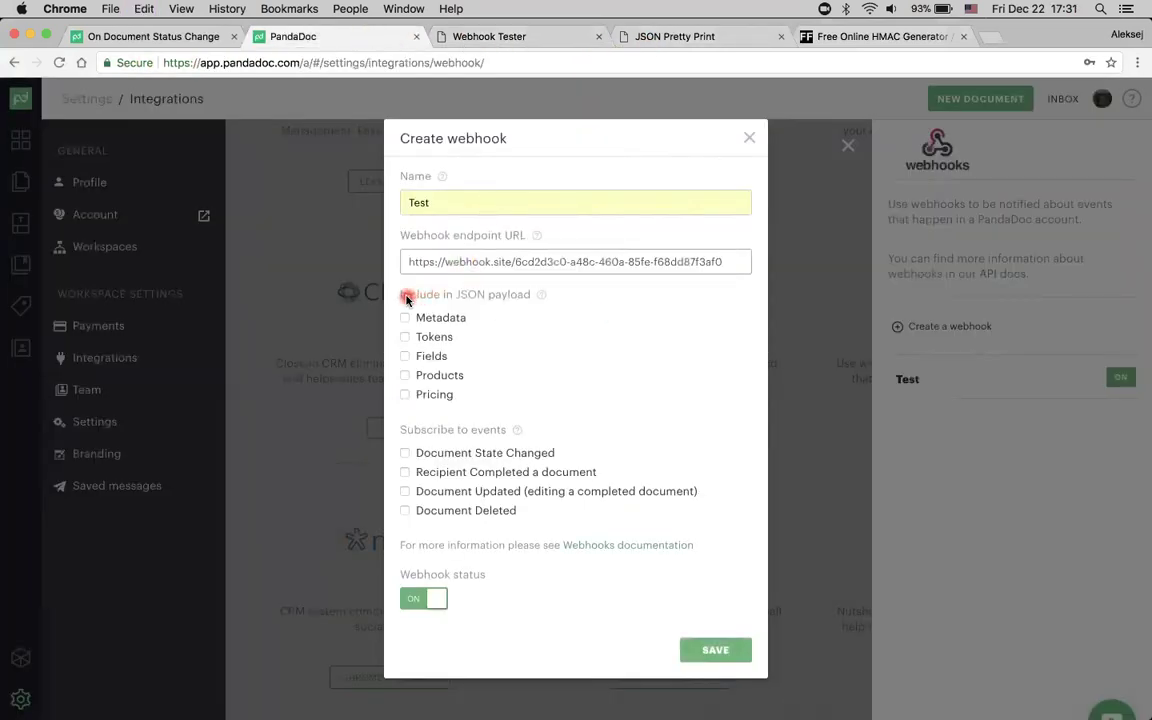
pyautogui.moveTo(432, 293); pyautogui.dragTo(520, 326)
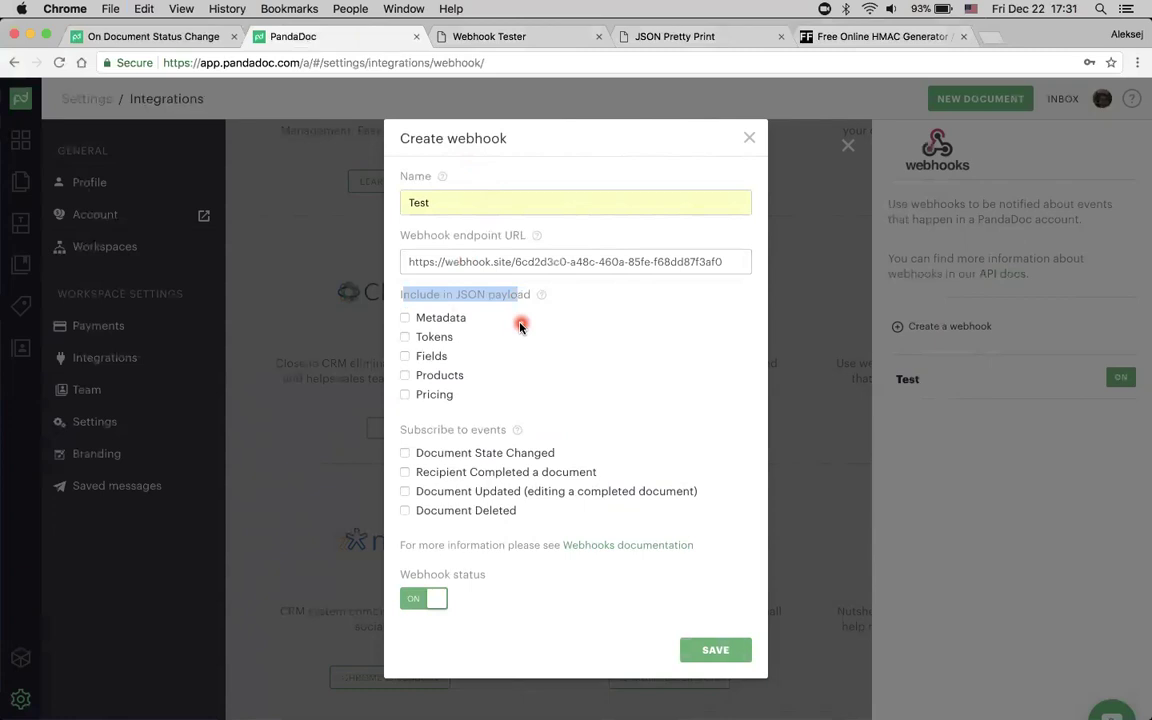
pyautogui.click(442, 319)
pyautogui.click(436, 337)
pyautogui.click(433, 356)
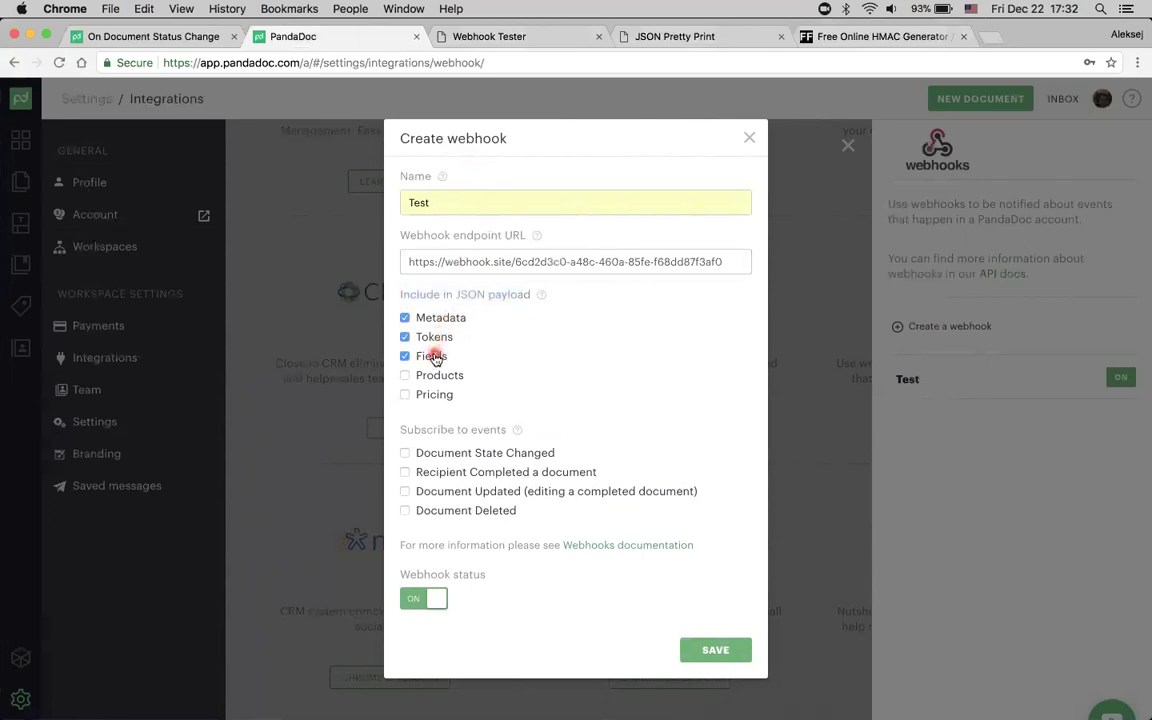
pyautogui.click(431, 376)
pyautogui.click(429, 395)
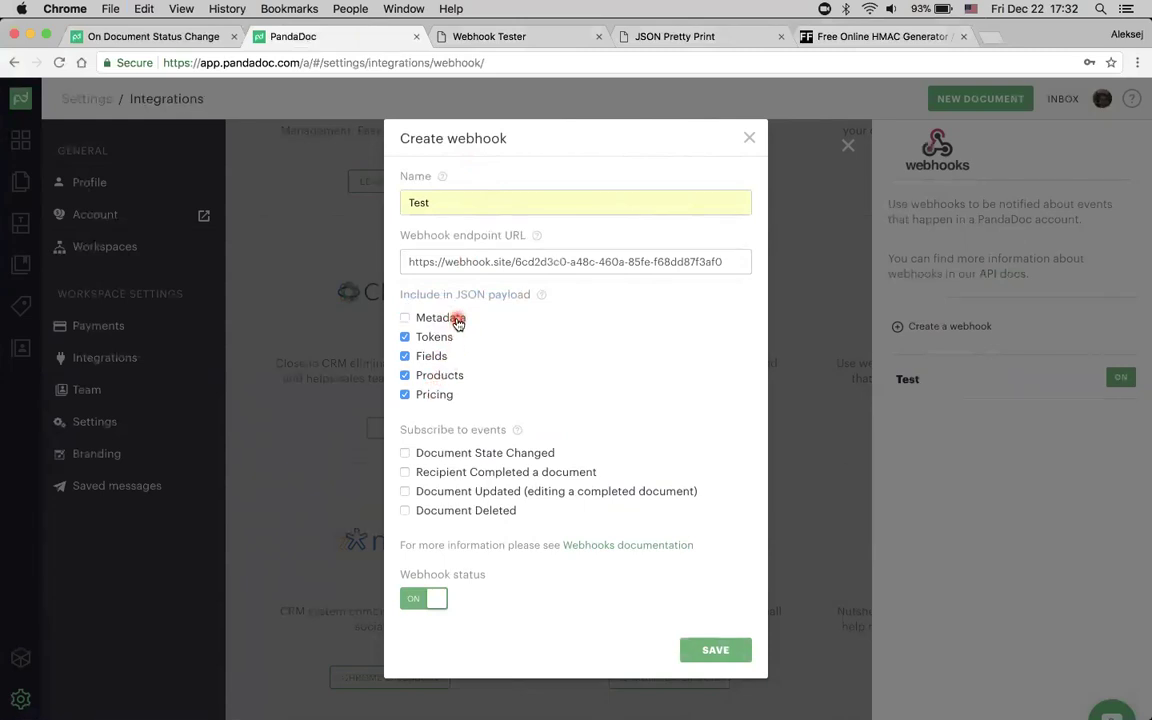
pyautogui.click(405, 318)
# Subscribe to Document State Changed, Recipient Completed, Document Updated and Document Deleted, then save the webhook
pyautogui.click(406, 455)
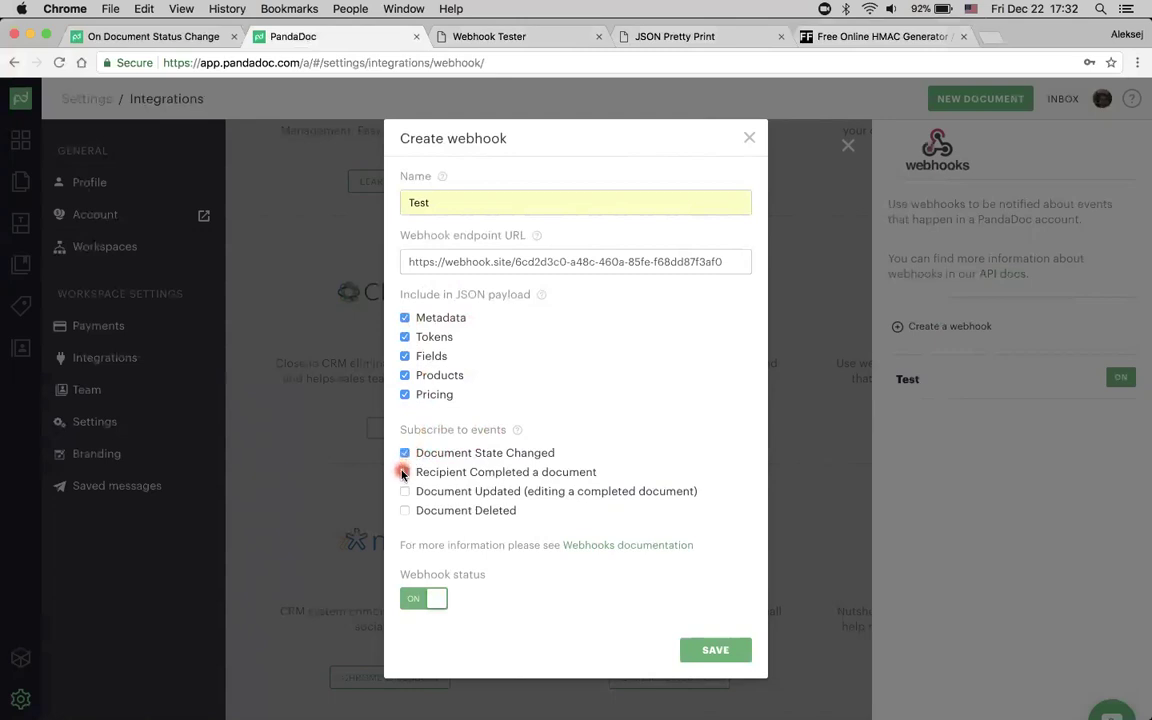
pyautogui.click(404, 473)
pyautogui.click(406, 491)
pyautogui.click(405, 513)
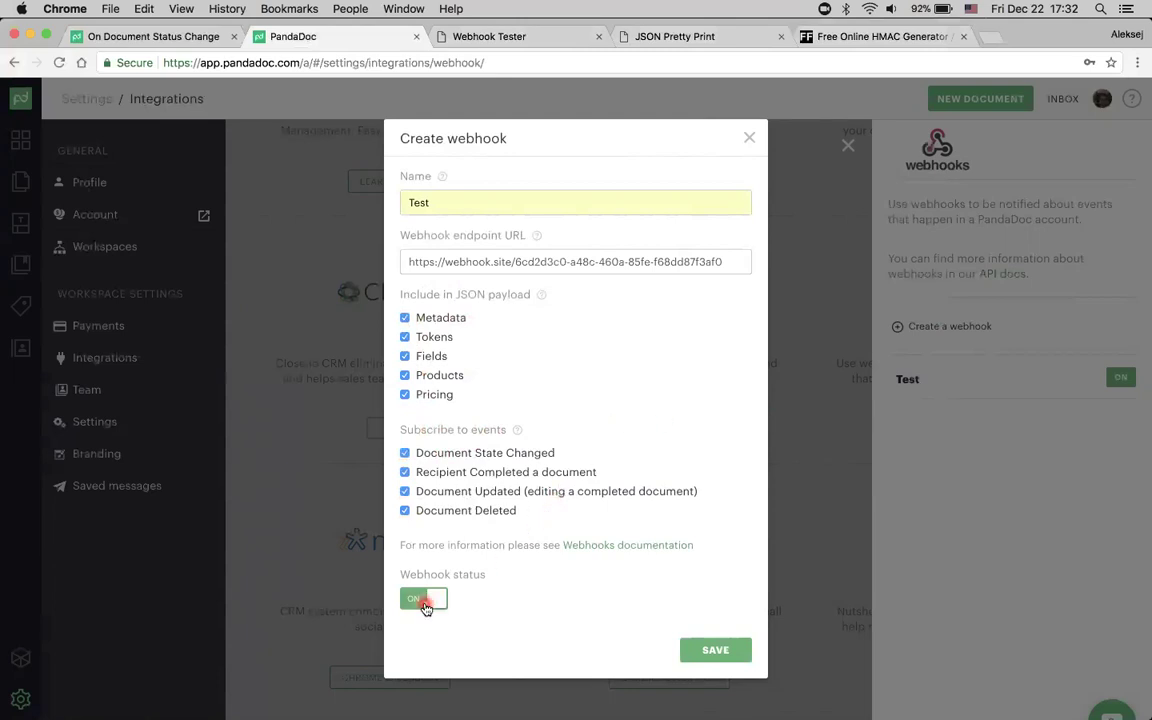
pyautogui.click(730, 645)
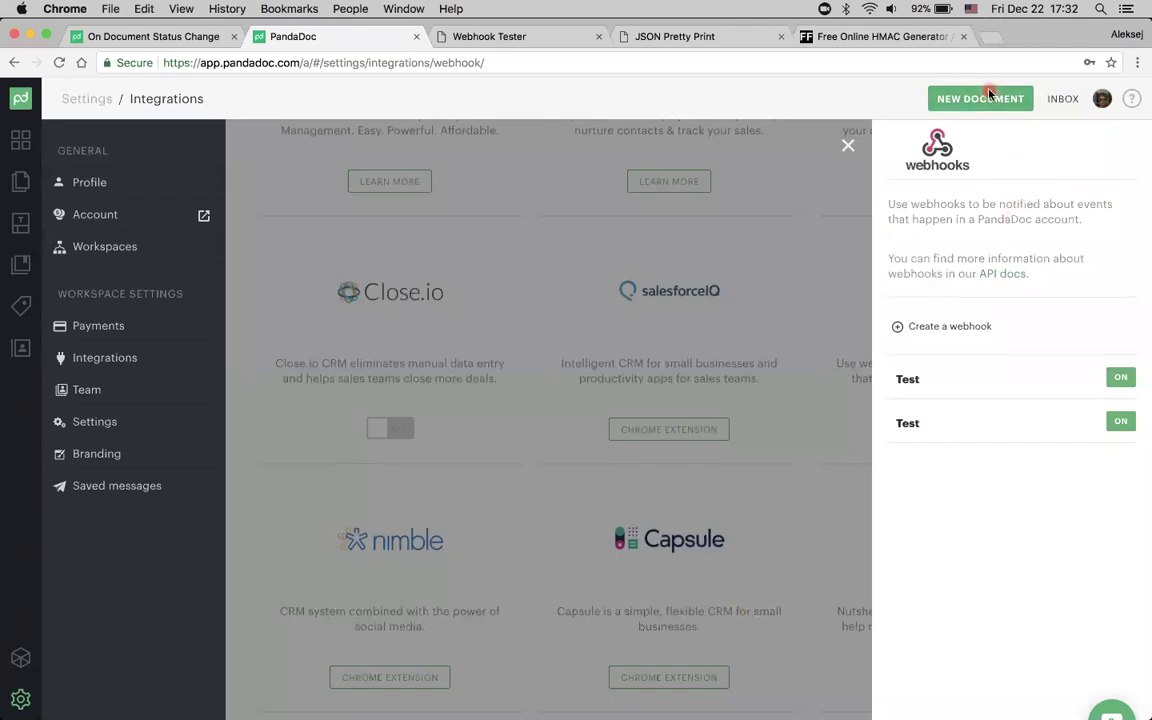
pyautogui.click(980, 98)
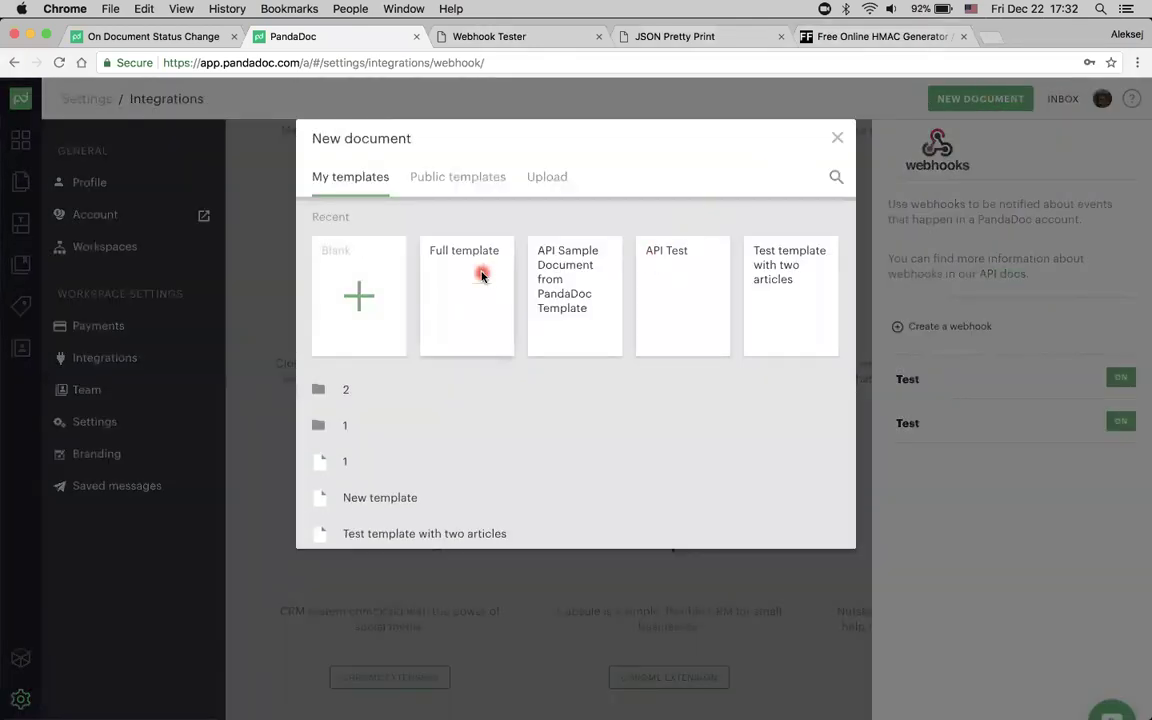
# Start a Full template document with Approver and Decision maker assigned to yourself, and begin editing
pyautogui.click(481, 275)
pyautogui.click(733, 215)
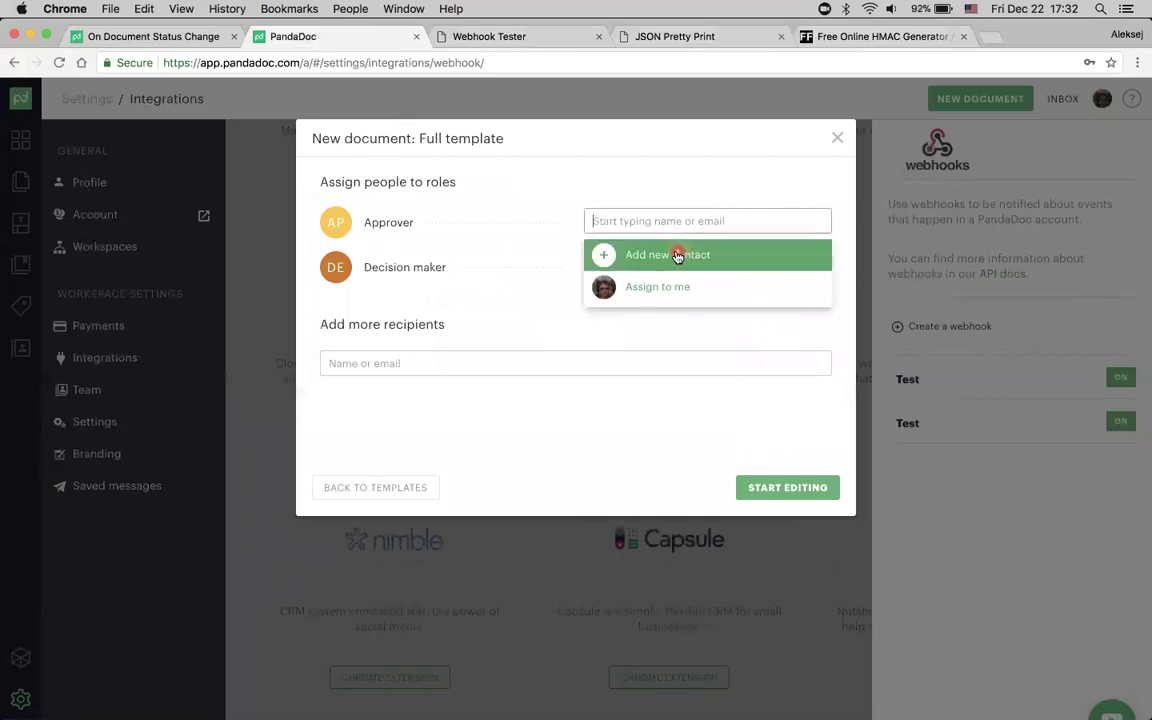
pyautogui.click(663, 285)
pyautogui.click(663, 266)
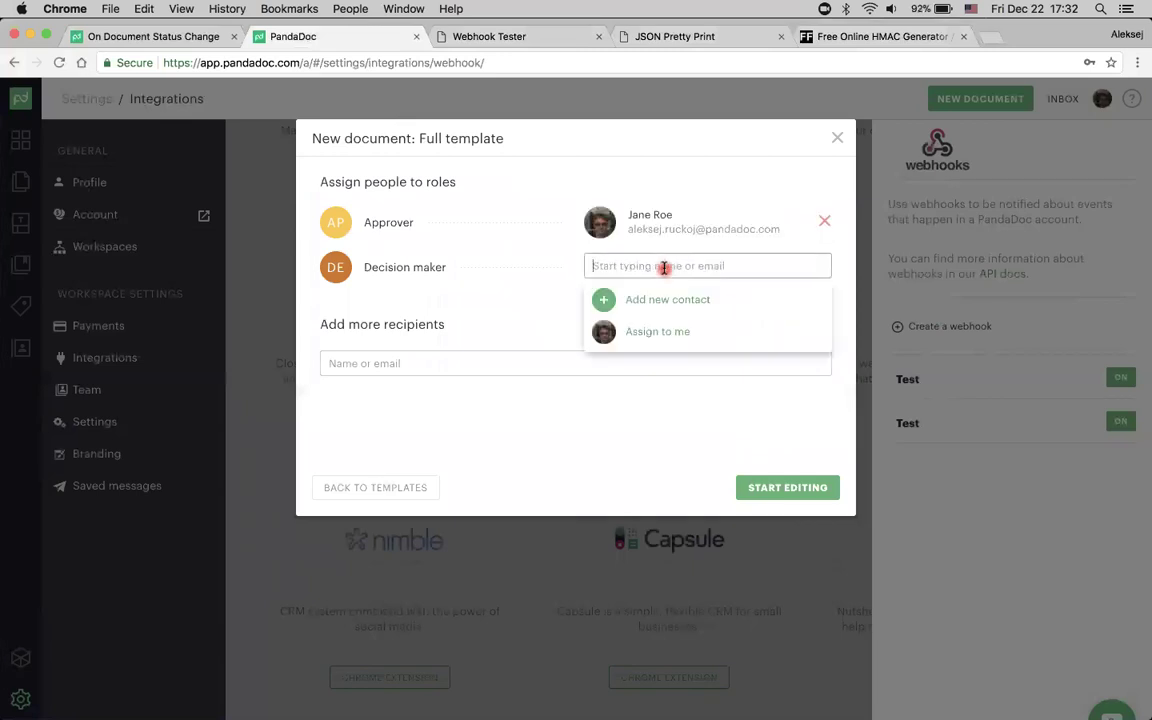
pyautogui.click(656, 331)
pyautogui.click(789, 485)
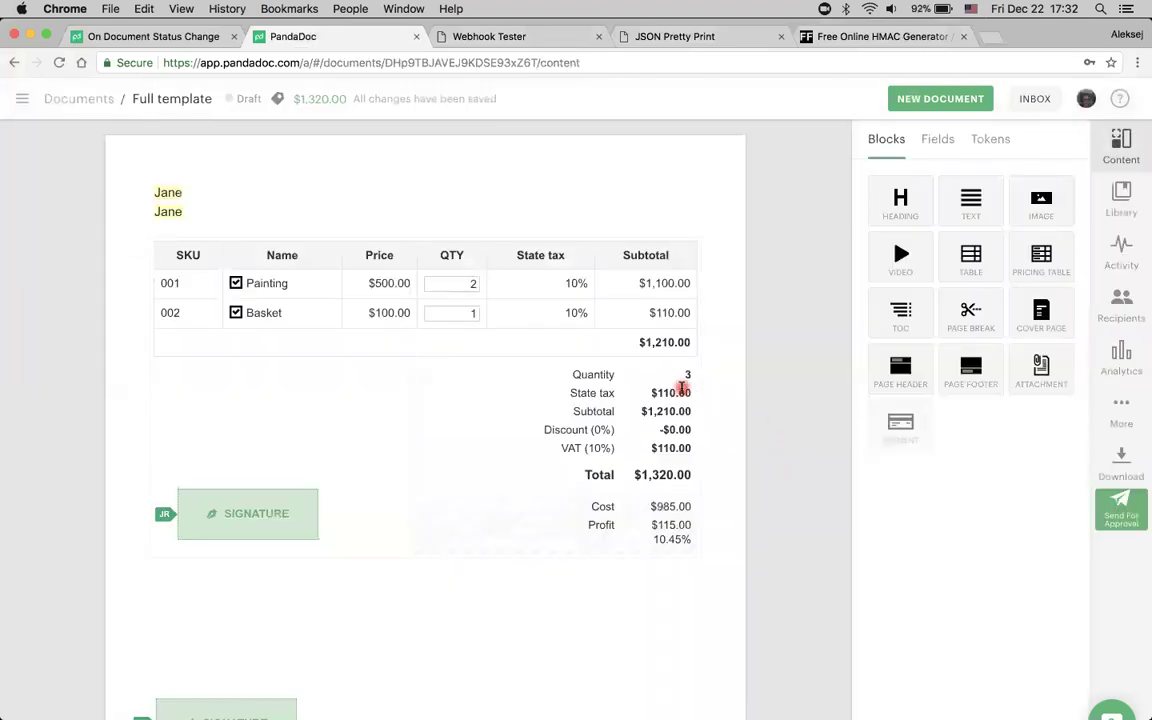
# Select the received POST request's entire raw JSON body in Webhook Tester and go to JSON Pretty Print
pyautogui.click(531, 36)
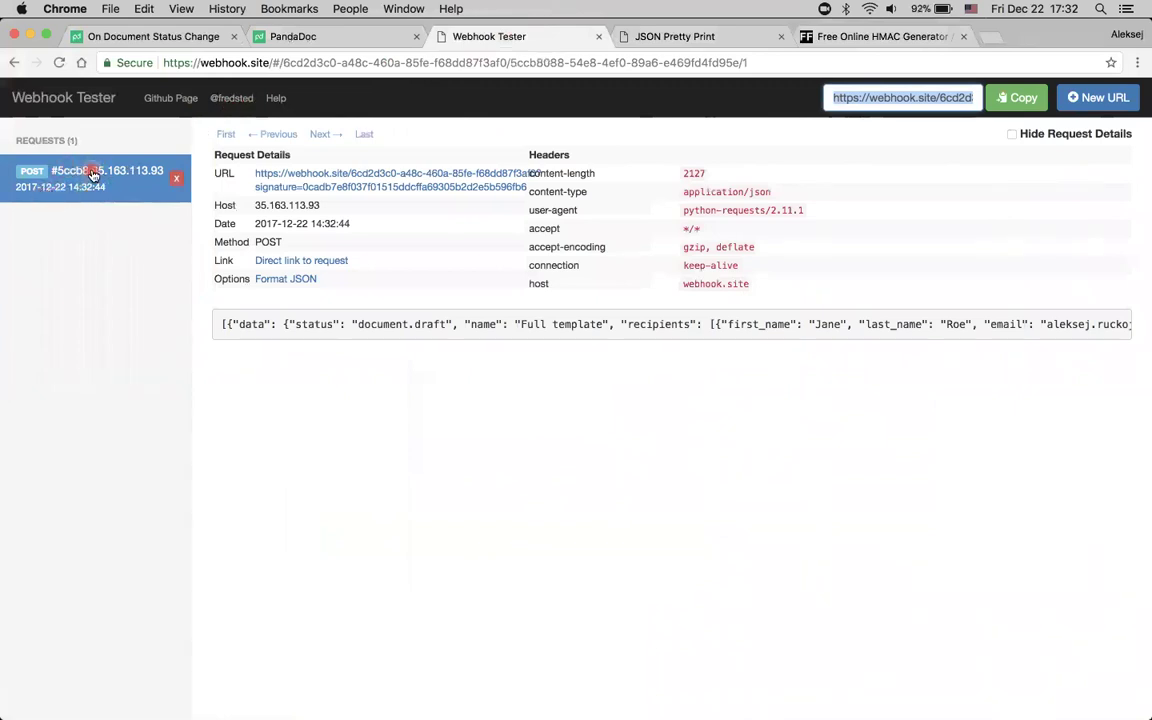
pyautogui.doubleClick(237, 324)
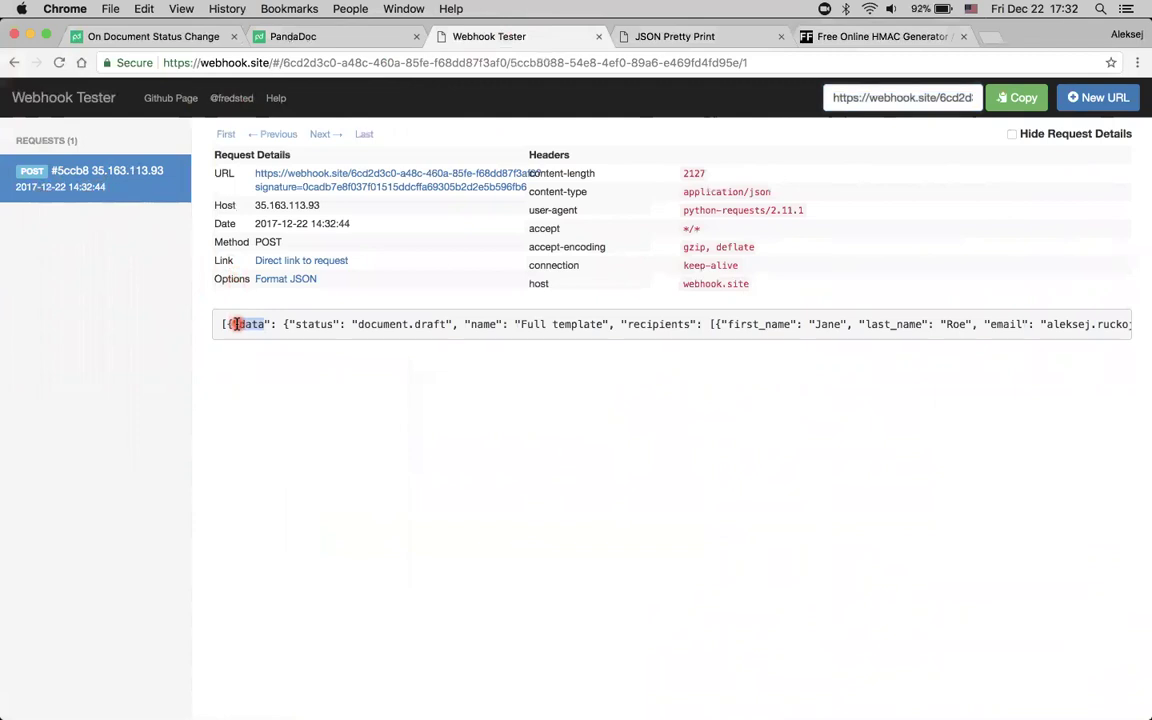
pyautogui.tripleClick(237, 324)
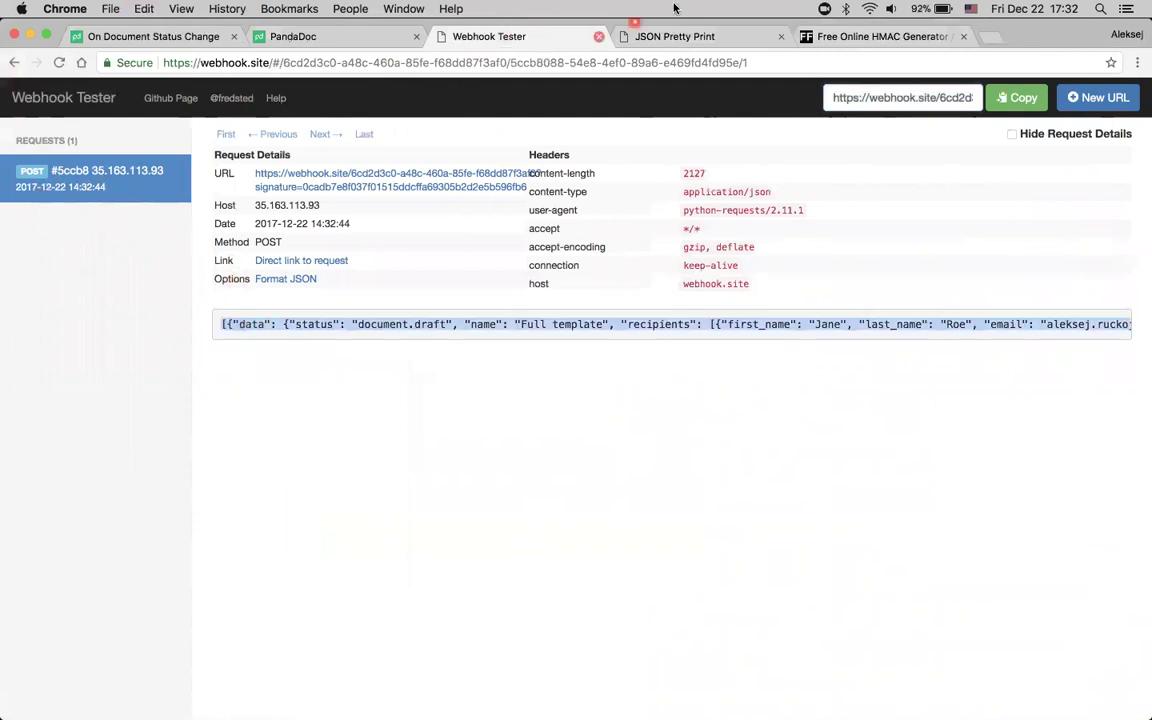
pyautogui.click(680, 34)
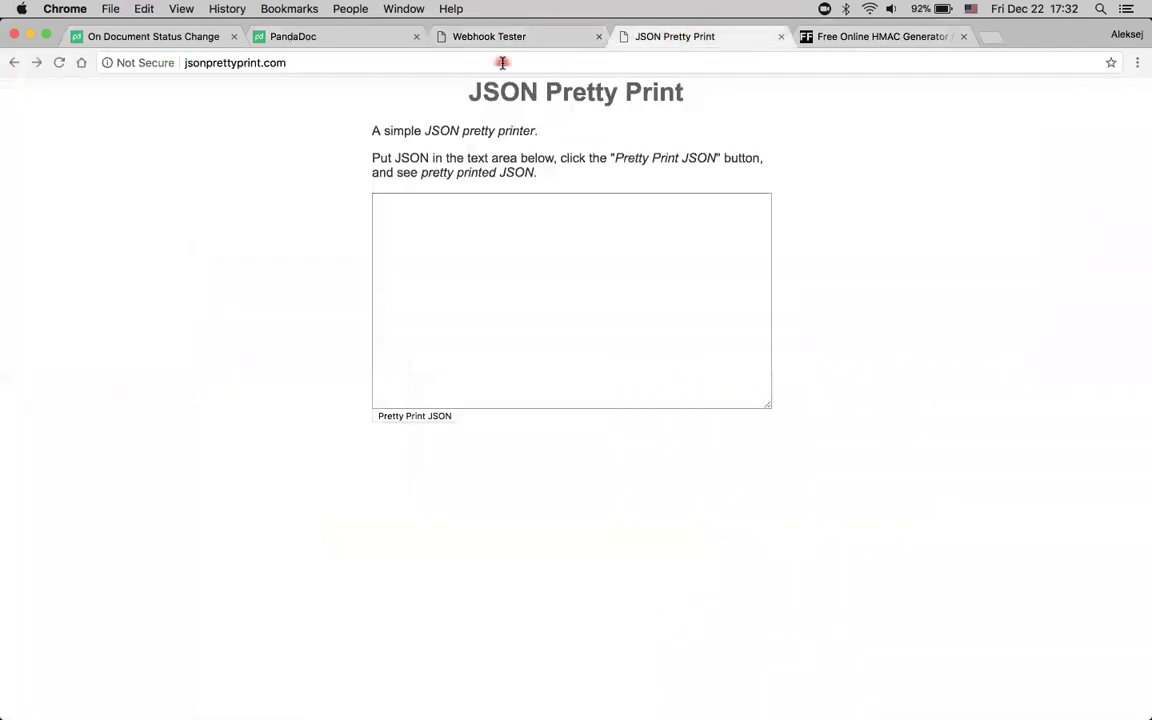
# Paste the copied webhook payload into JSON Pretty Print and format it
pyautogui.click(468, 278)
pyautogui.press('super+v')
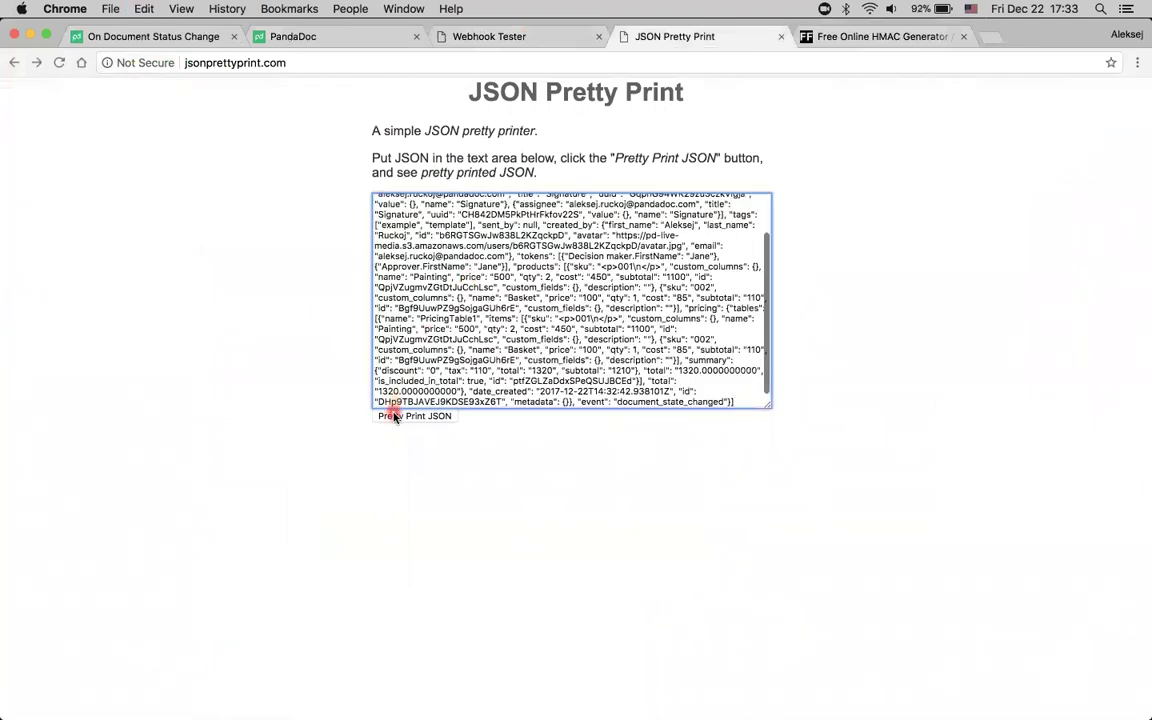
pyautogui.click(388, 416)
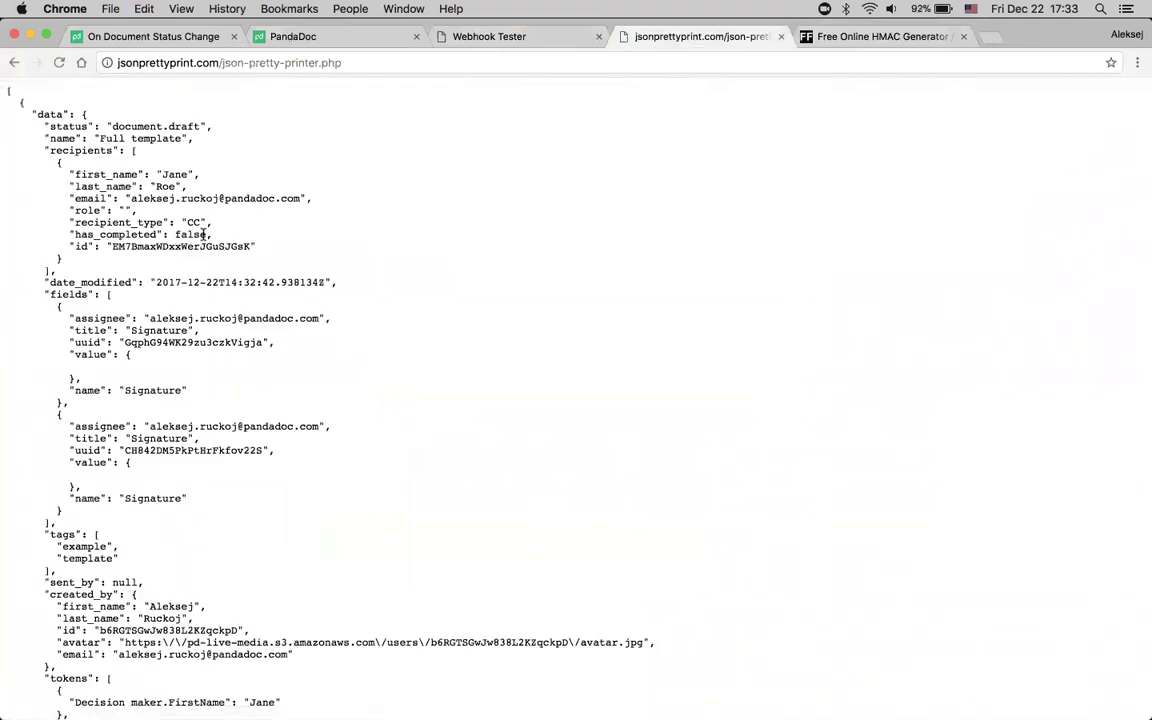
# Highlight the document.draft status, the Full template name and the recipient entry
pyautogui.moveTo(95, 127); pyautogui.dragTo(268, 147)
pyautogui.click(268, 147)
pyautogui.doubleClick(62, 126)
pyautogui.moveTo(113, 127); pyautogui.dragTo(238, 126)
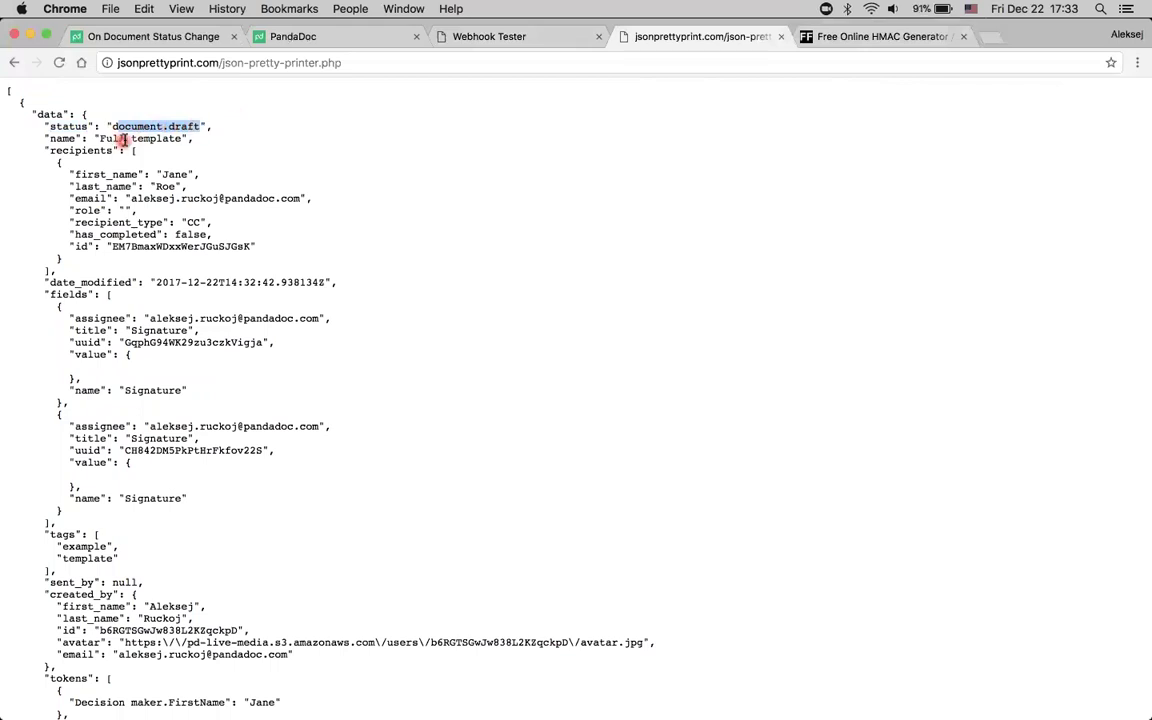
pyautogui.moveTo(98, 138); pyautogui.dragTo(200, 144)
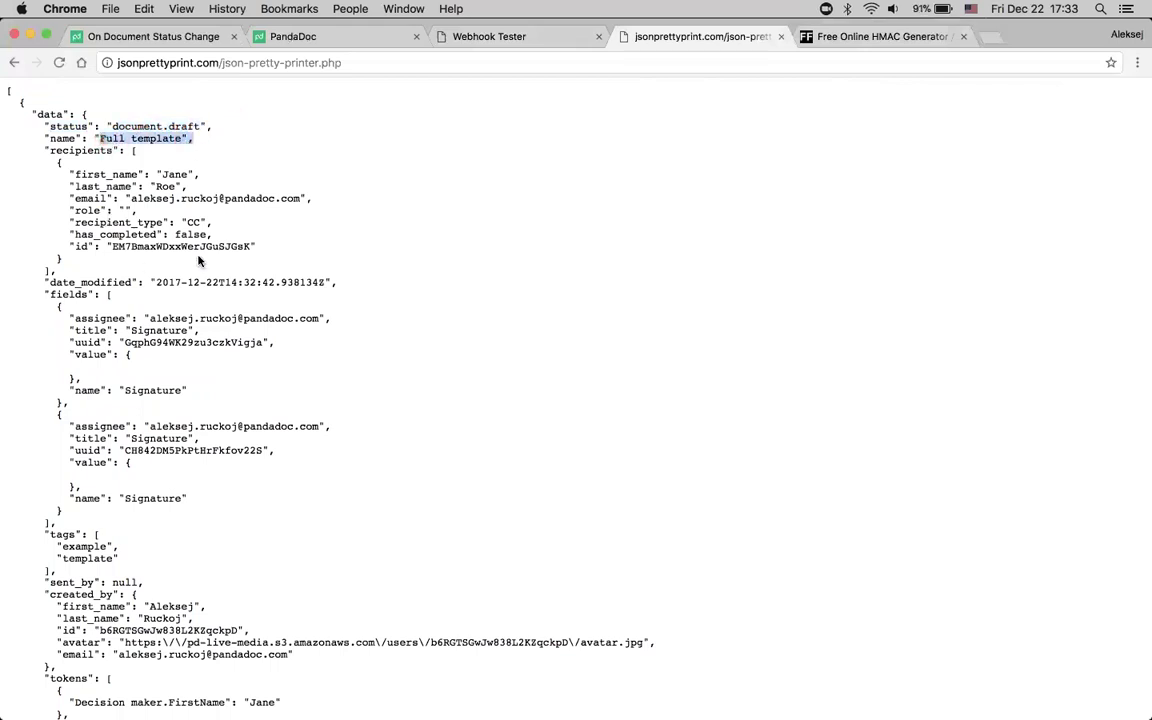
pyautogui.moveTo(57, 156); pyautogui.dragTo(292, 300)
# Scroll to the payload's end and highlight the document_state_changed event
pyautogui.scroll(-3, 291, 300)
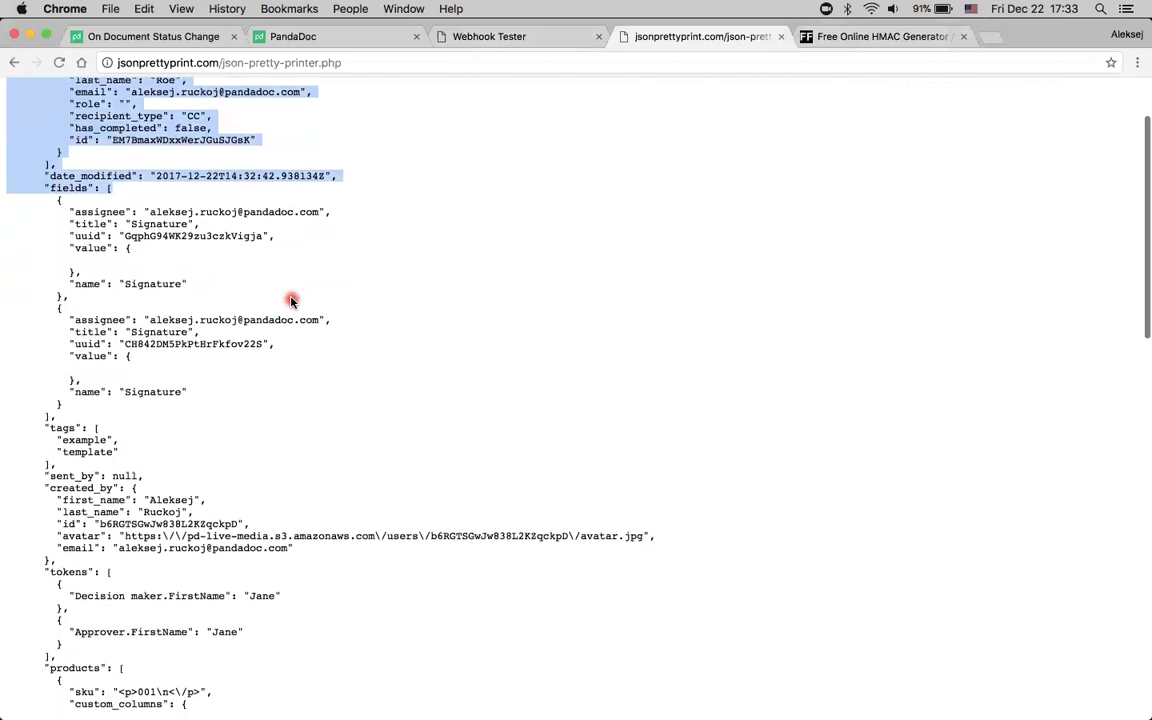
pyautogui.moveTo(127, 236); pyautogui.dragTo(312, 452)
pyautogui.scroll(-3, 312, 452)
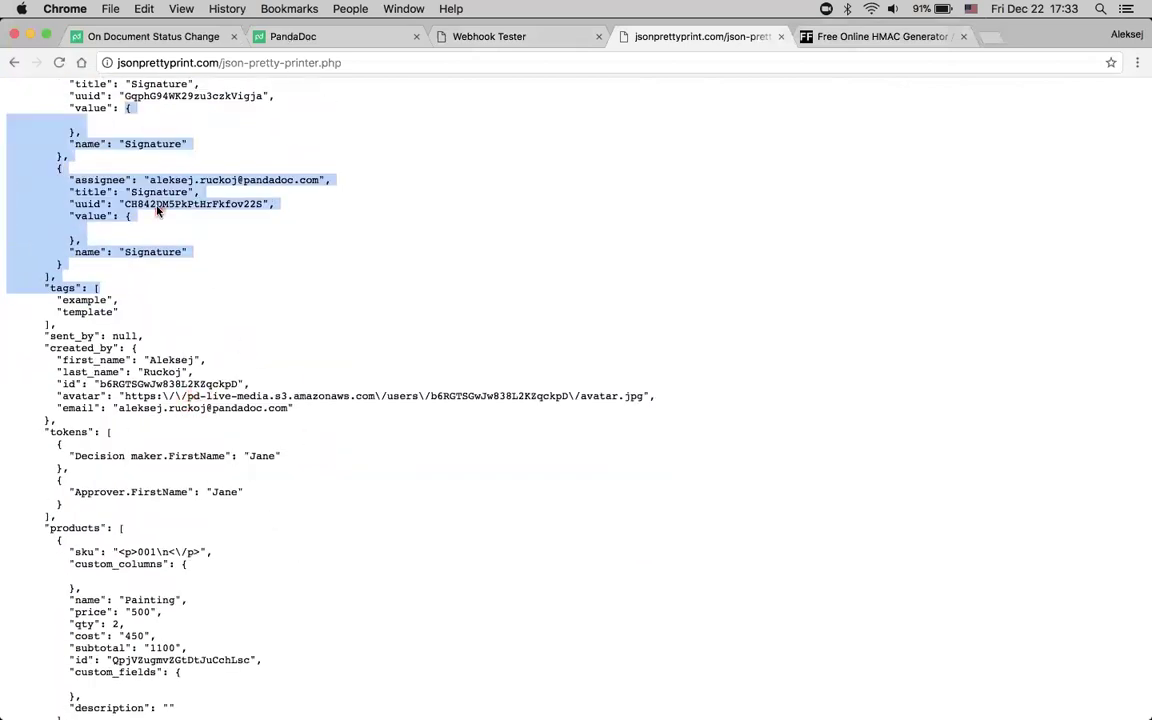
pyautogui.scroll(-2, 172, 427)
pyautogui.scroll(-20, 172, 427)
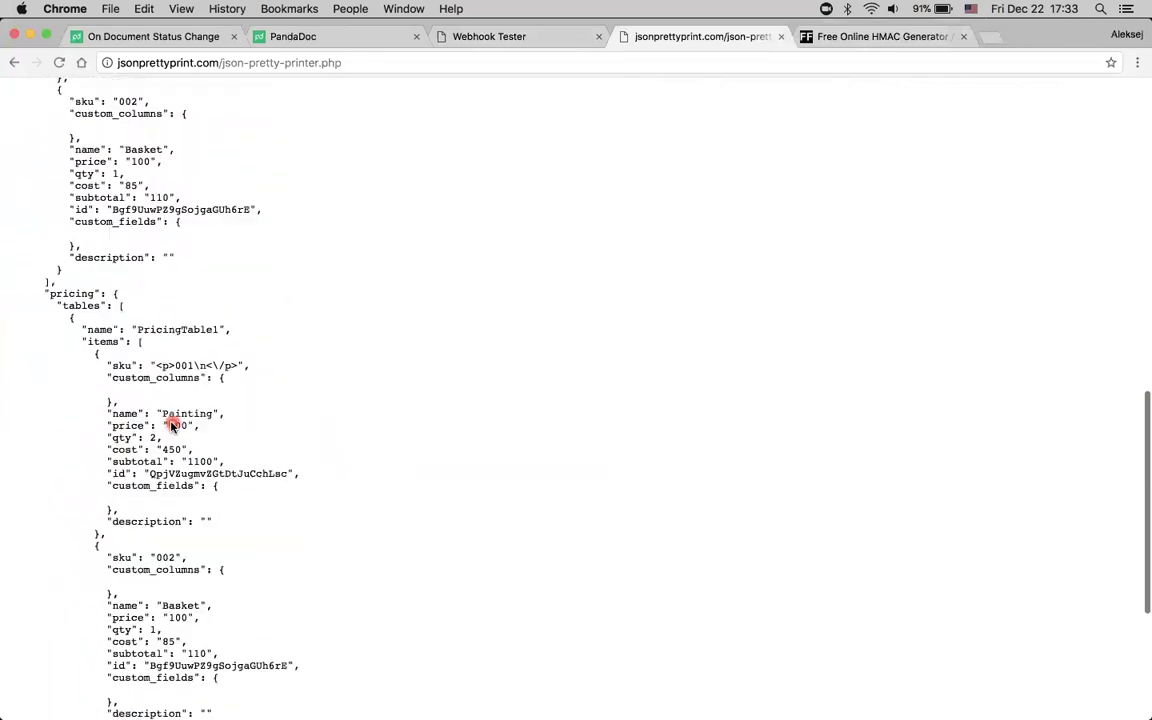
pyautogui.scroll(-1, 172, 427)
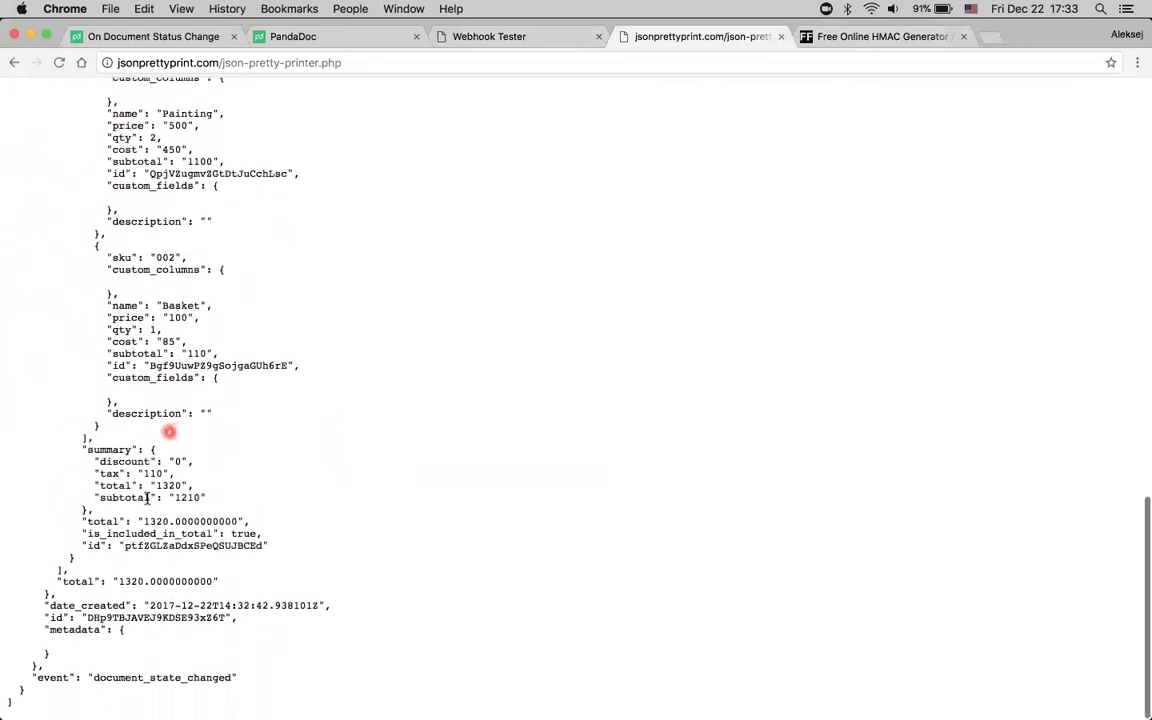
pyautogui.moveTo(30, 680); pyautogui.dragTo(252, 681)
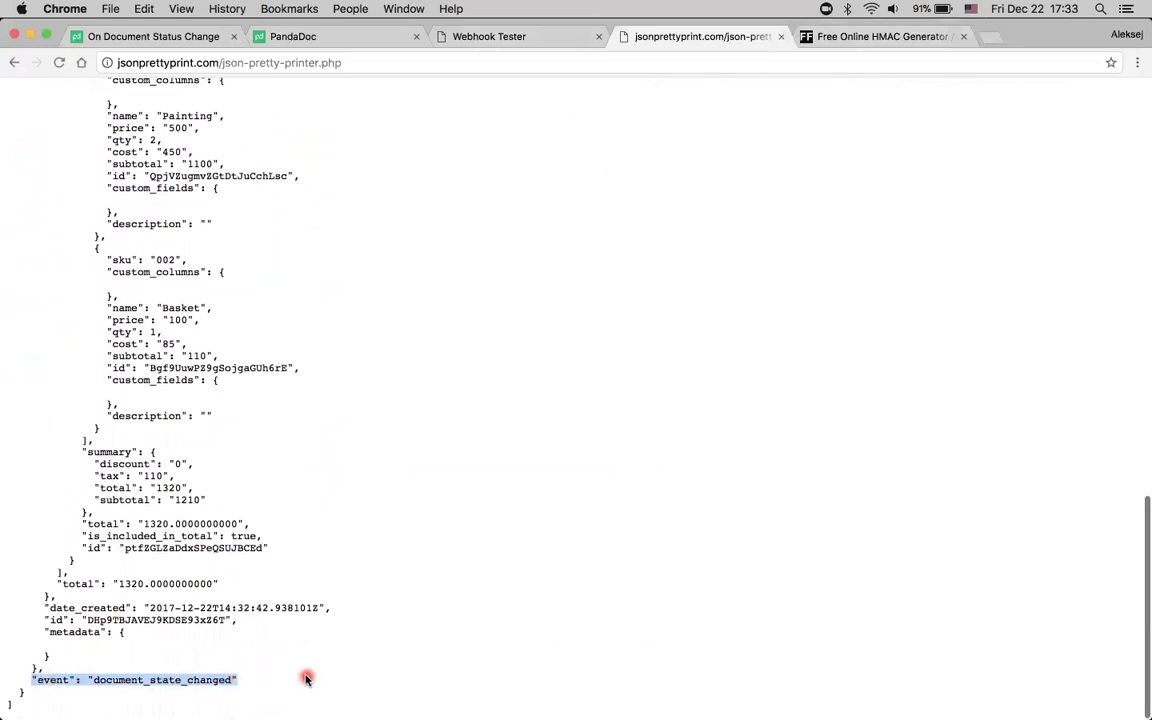
pyautogui.doubleClick(62, 680)
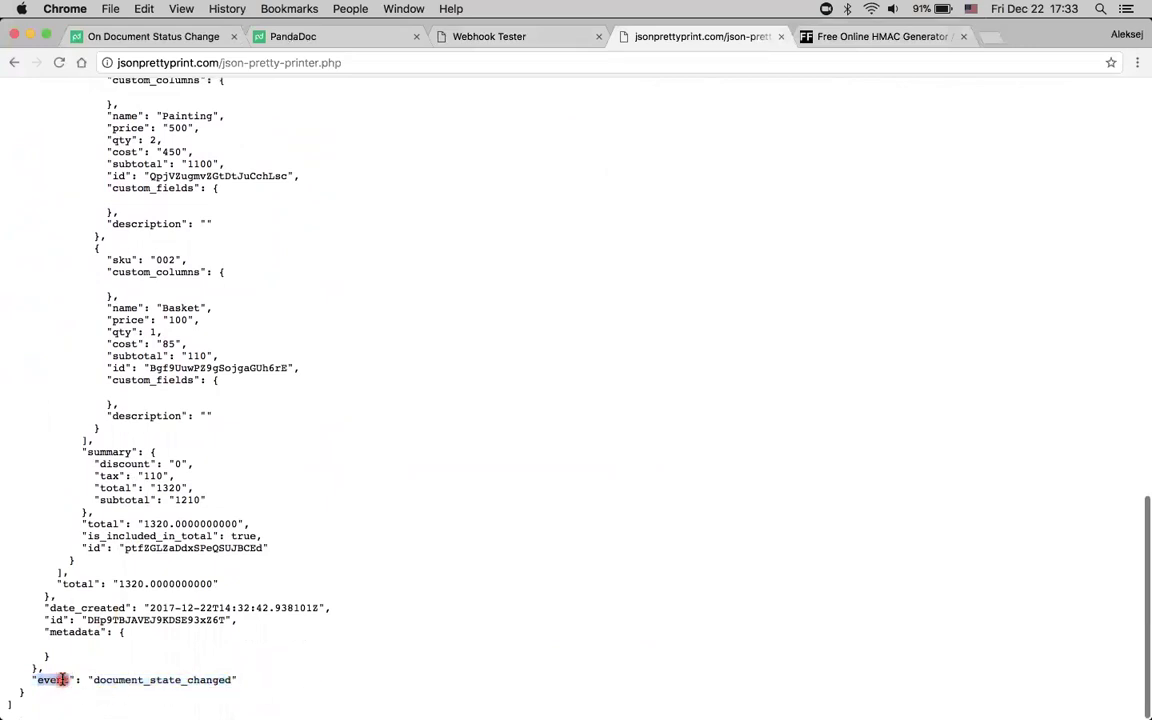
pyautogui.doubleClick(166, 681)
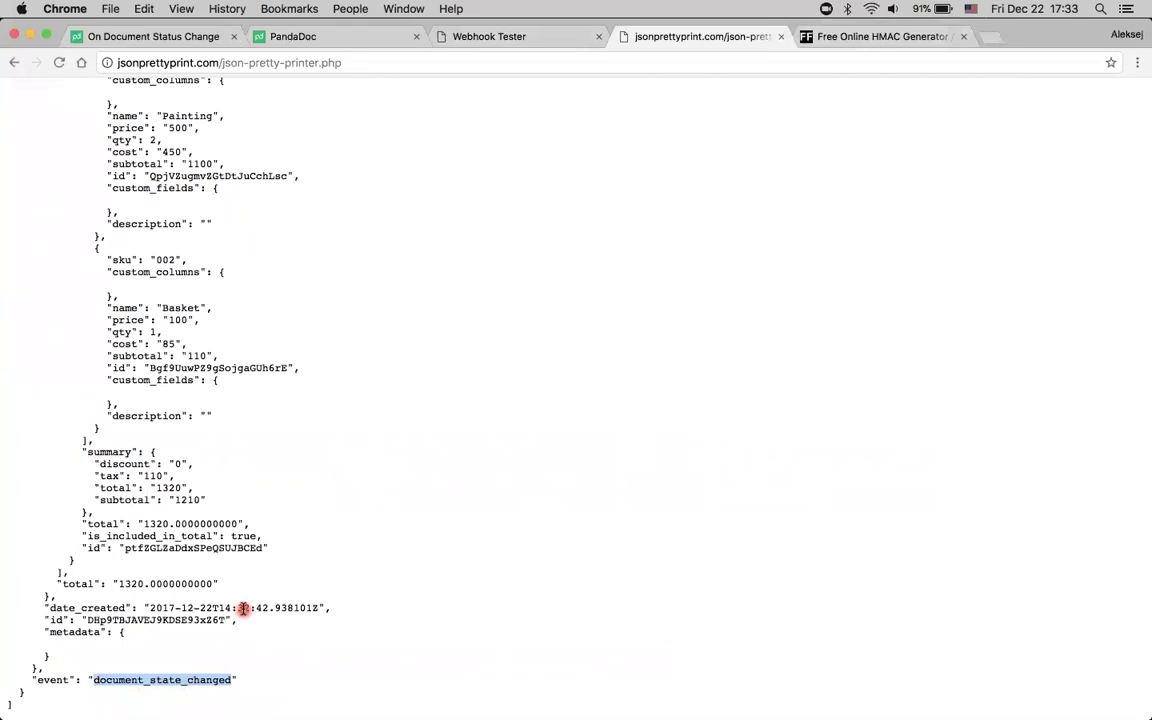
# Scroll to Webhook Verification and highlight access_token, signature={signature} and HMAC-SHA256
pyautogui.click(165, 37)
pyautogui.scroll(-10, 598, 480)
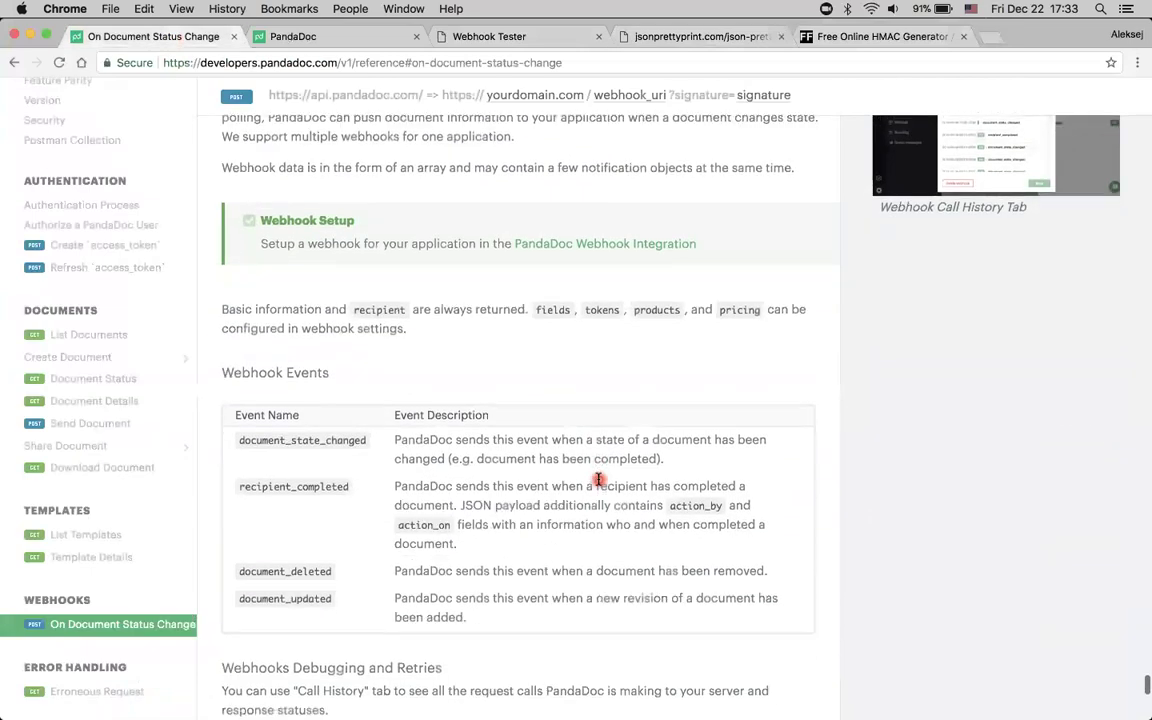
pyautogui.scroll(-5, 598, 480)
pyautogui.moveTo(222, 314); pyautogui.dragTo(354, 314)
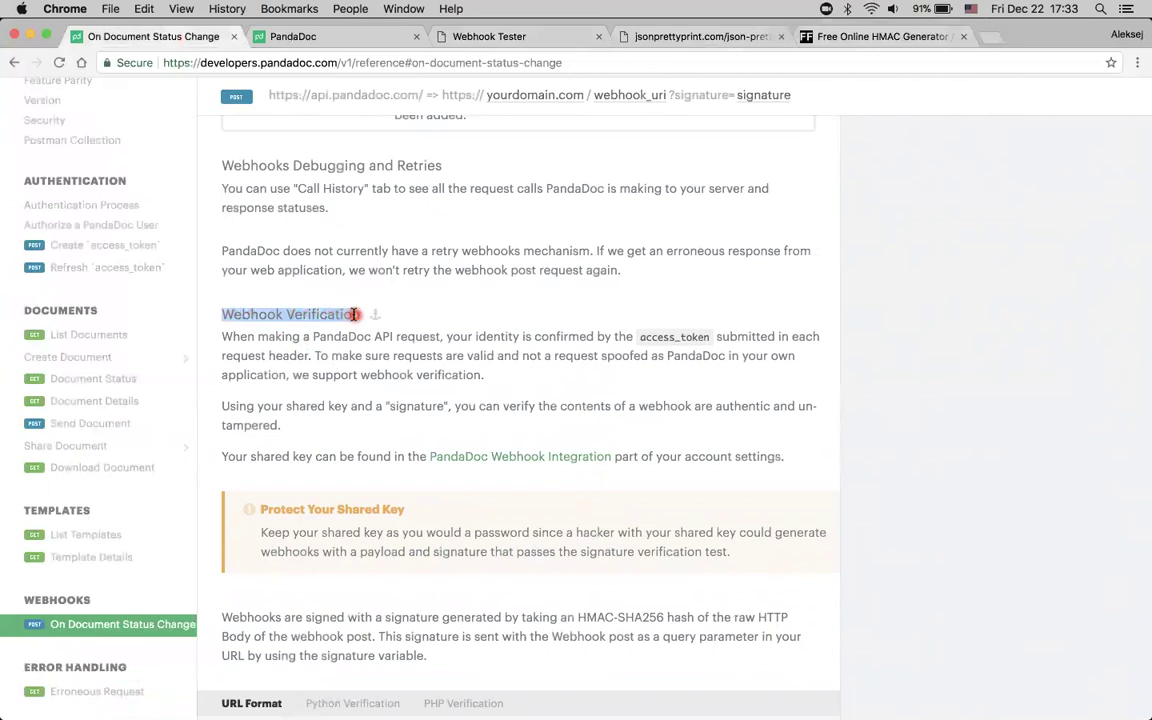
pyautogui.doubleClick(654, 336)
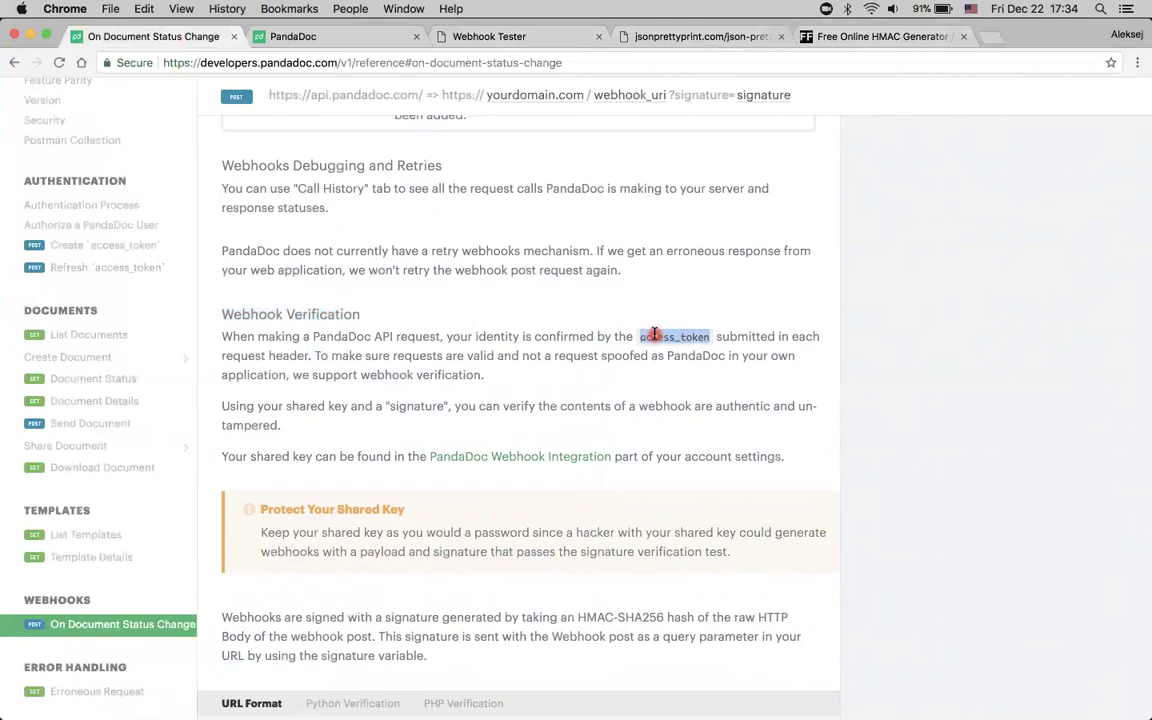
pyautogui.scroll(-5, 655, 334)
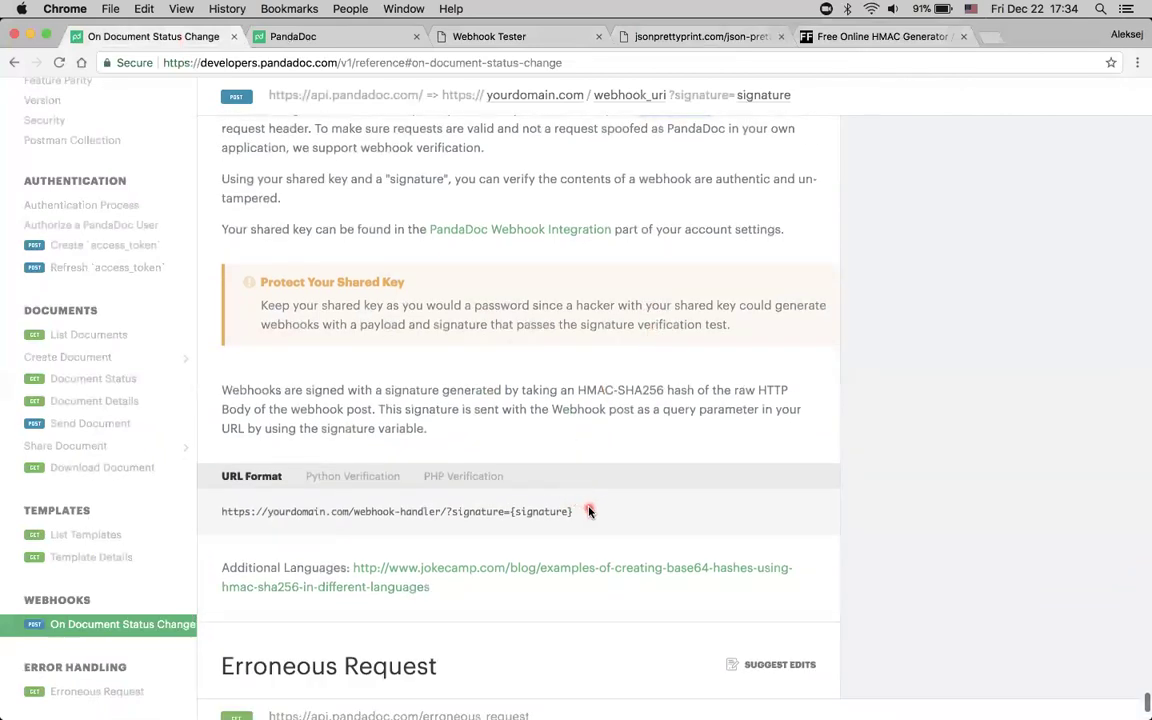
pyautogui.moveTo(589, 511); pyautogui.dragTo(452, 511)
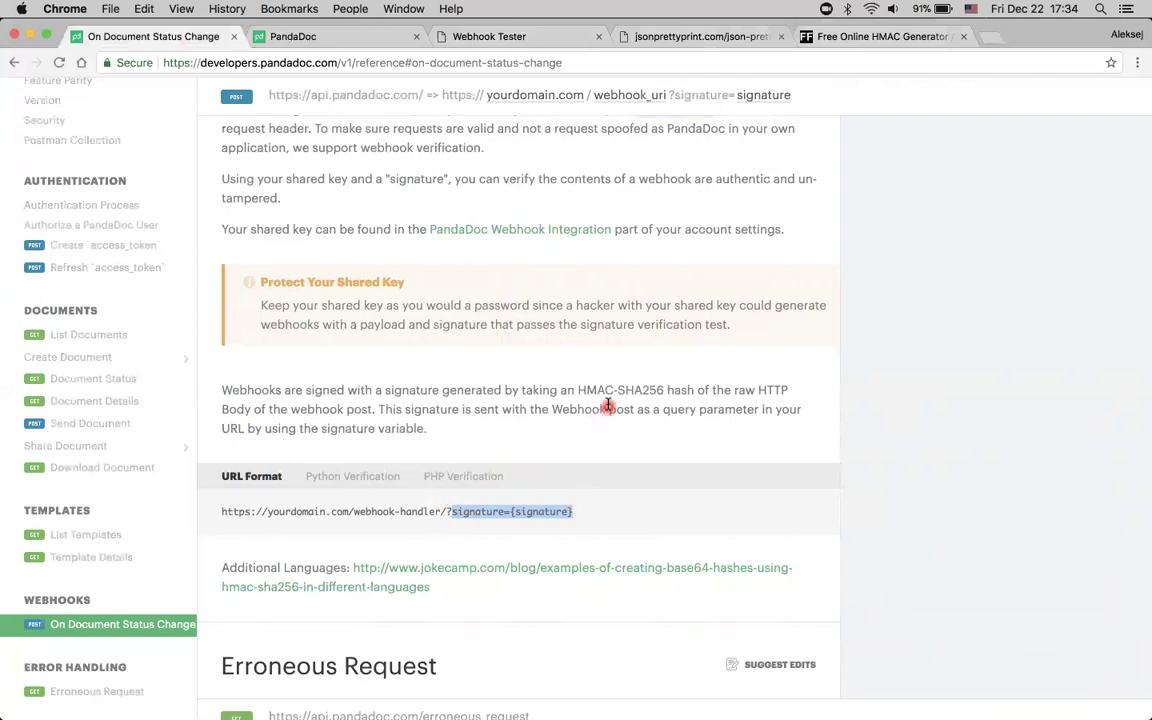
pyautogui.moveTo(576, 390); pyautogui.dragTo(665, 391)
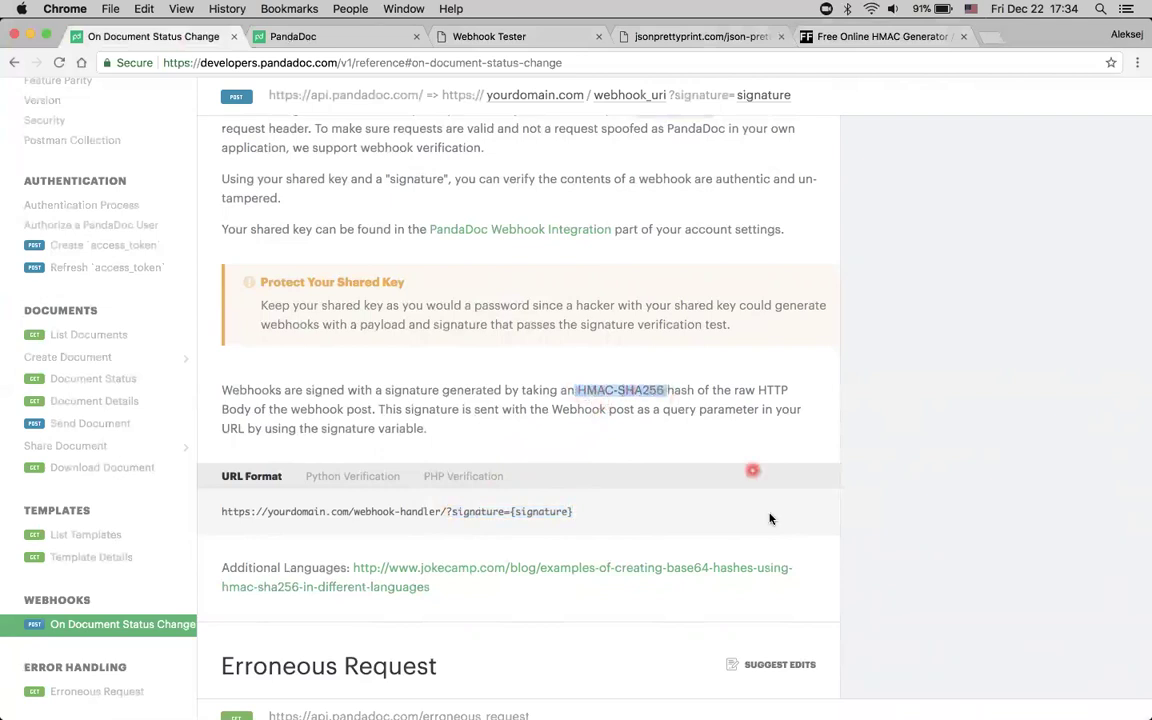